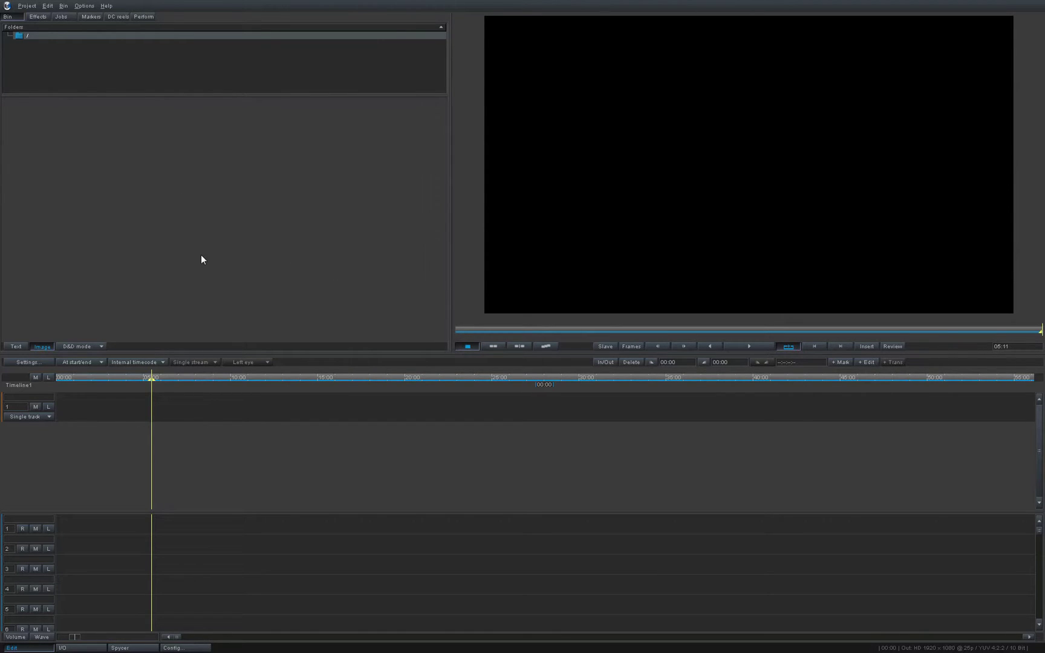
Step: In Spycer, browse into the Demo_Dailies/Card5/A086_C001_1012AS.RDC folder
click(144, 648)
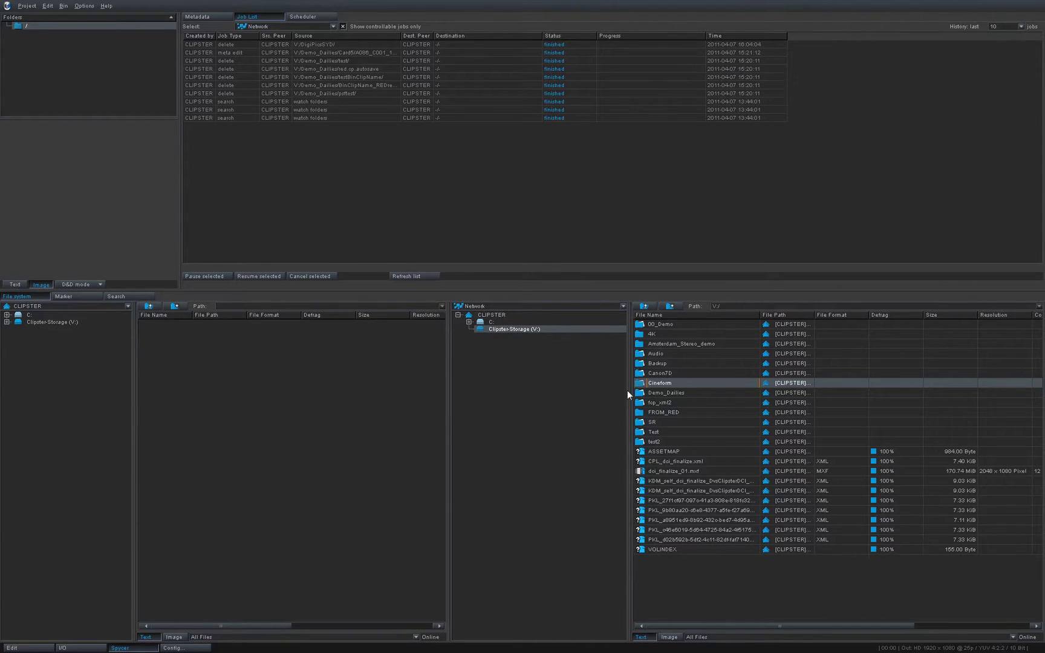
double_click(659, 392)
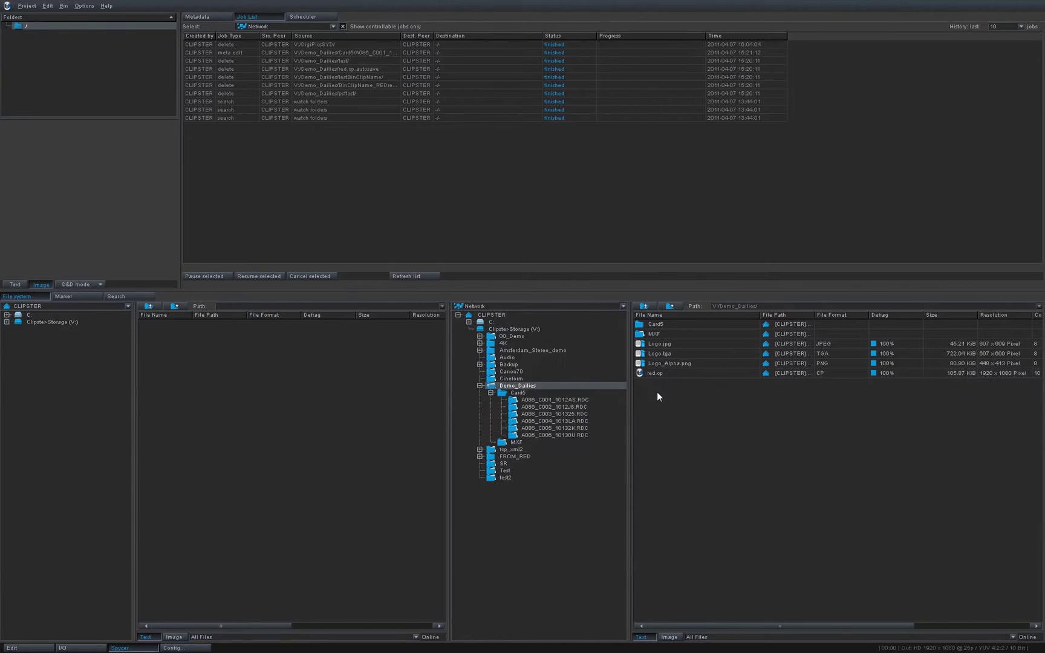
double_click(661, 325)
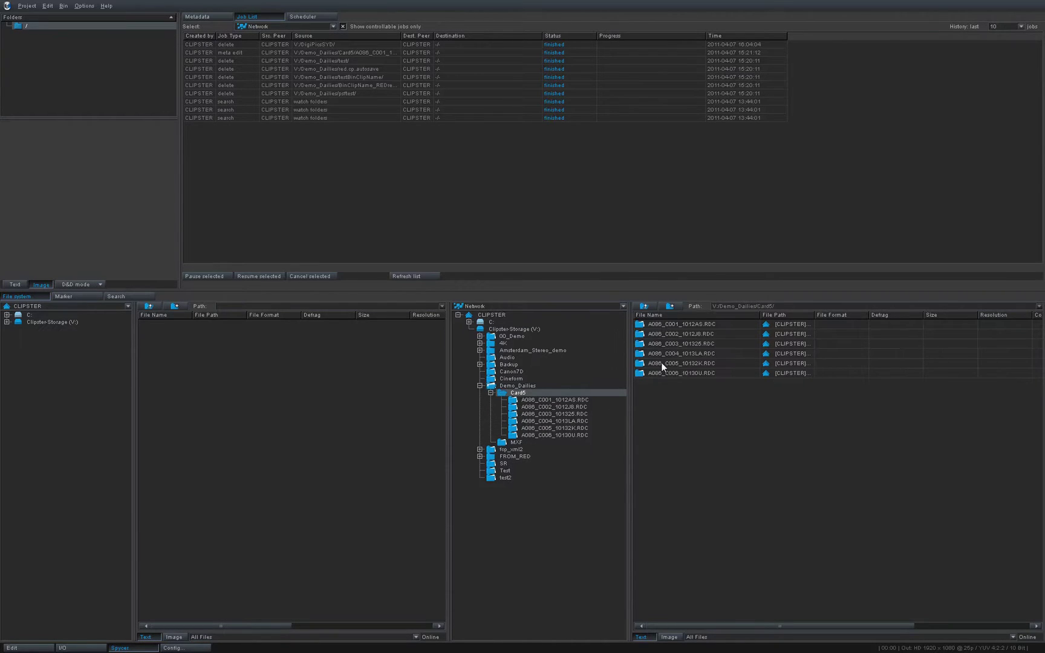
double_click(680, 326)
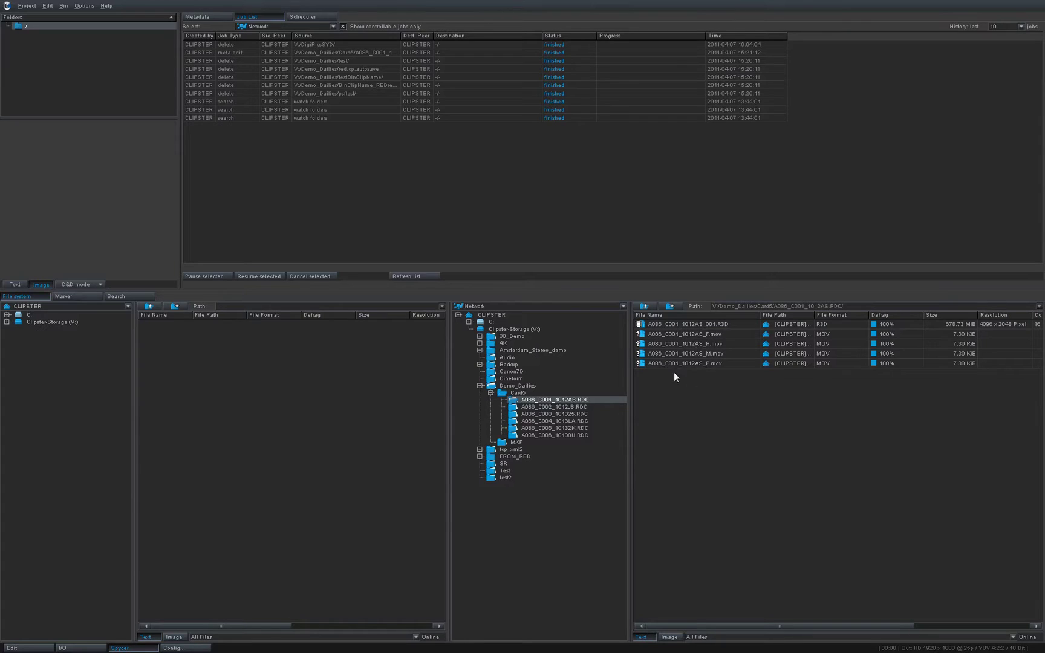
Step: Load the R3D clip and scrub its preview to frame 332 of 650
click(691, 322)
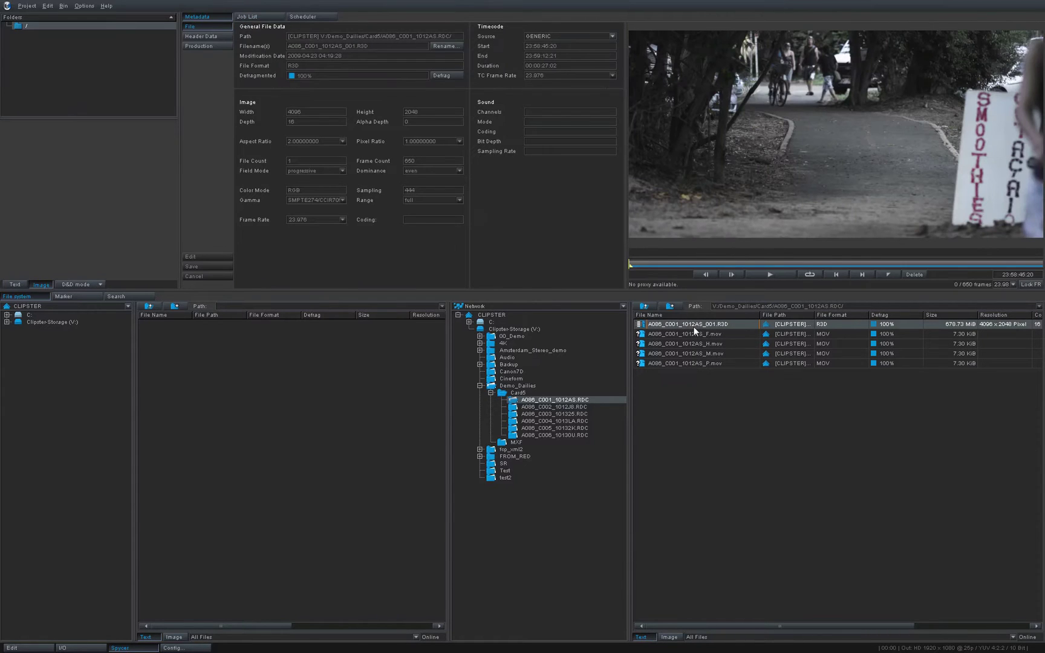
drag(636, 264, 714, 263)
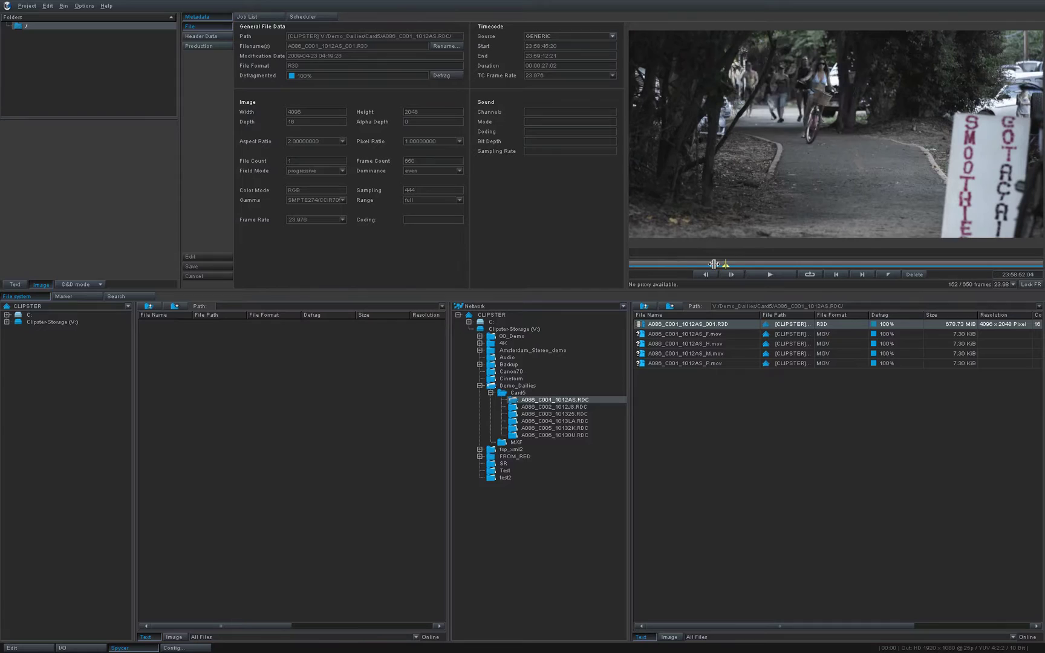
drag(689, 323, 793, 419)
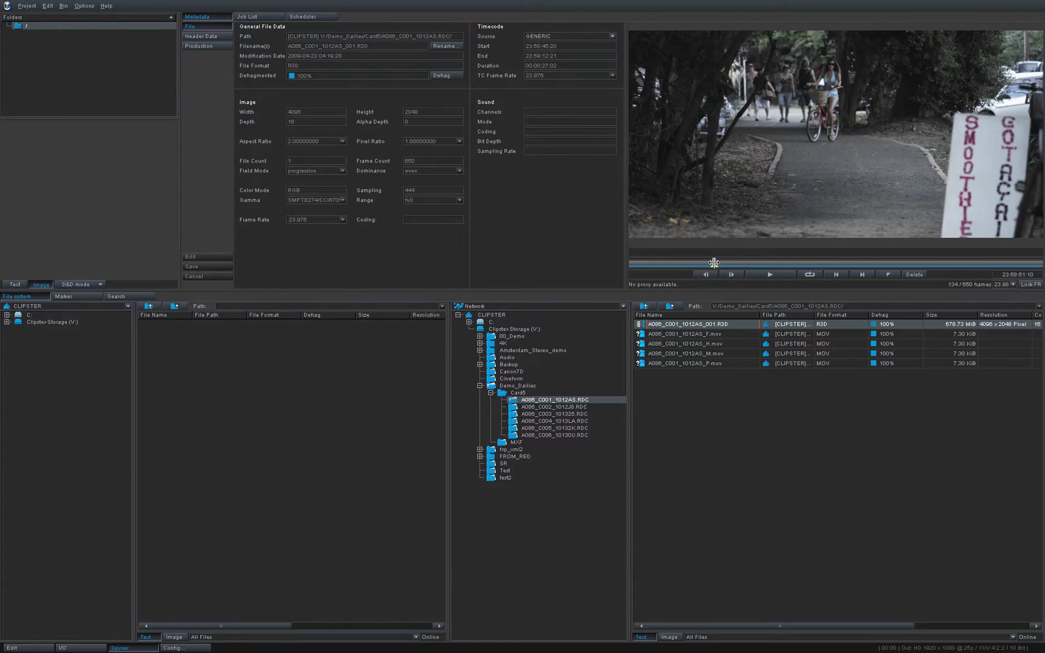
drag(714, 262, 709, 266)
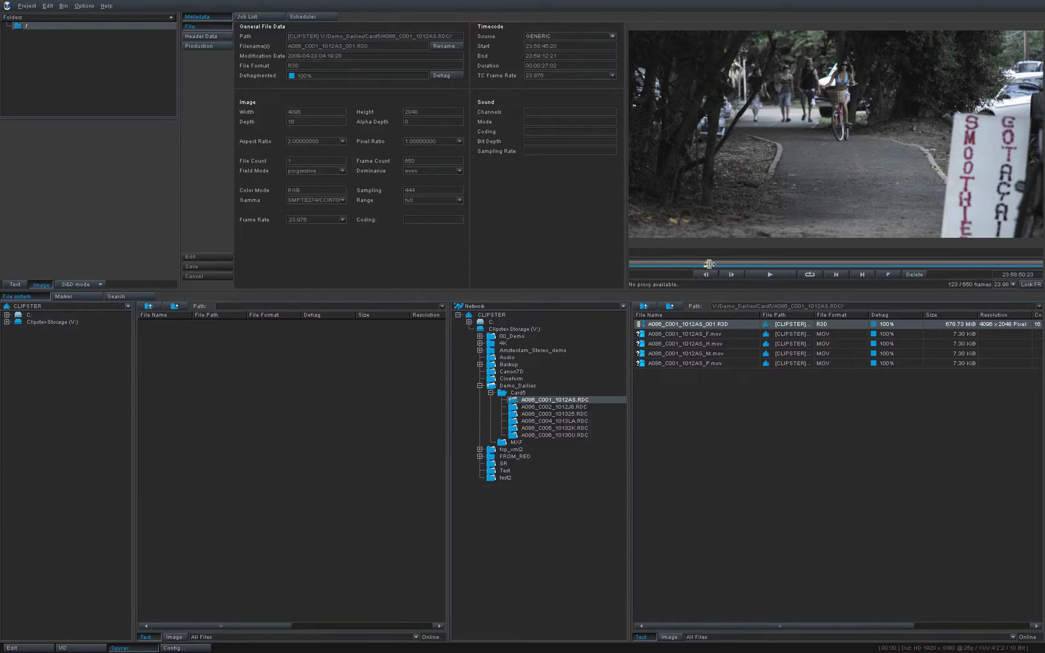
drag(708, 264, 840, 268)
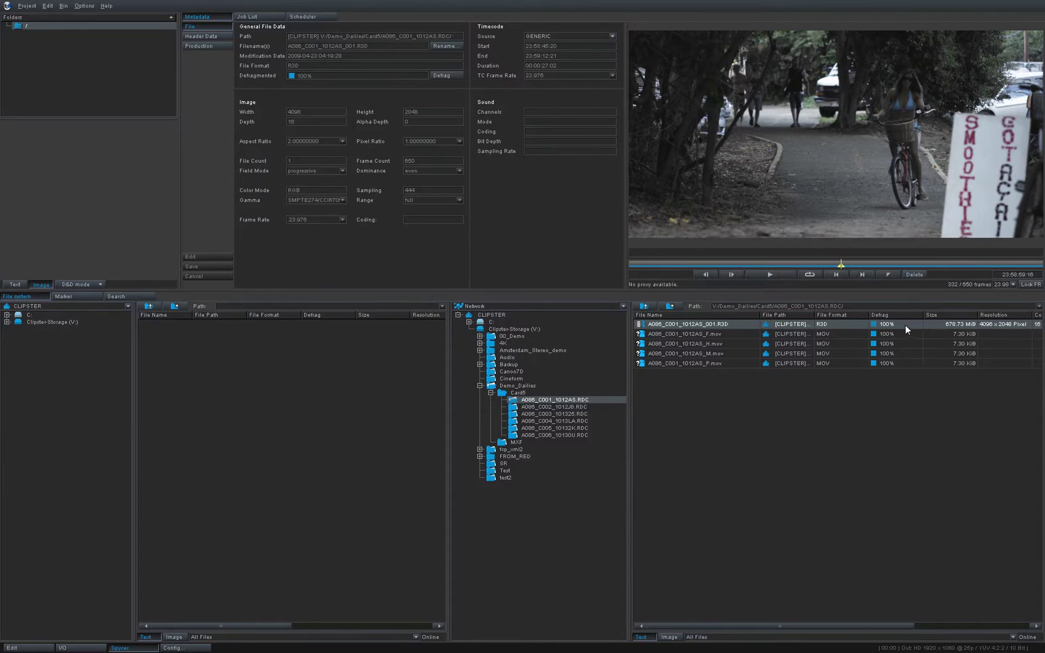
Step: Set the clip's in-mark at frame 332
click(888, 273)
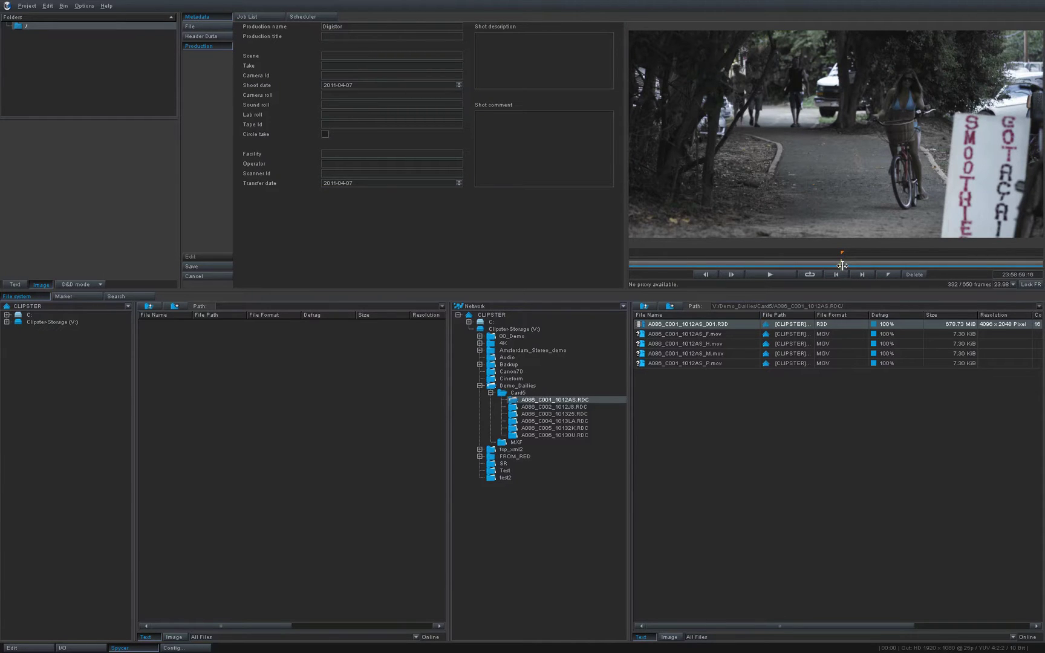
drag(842, 265, 934, 265)
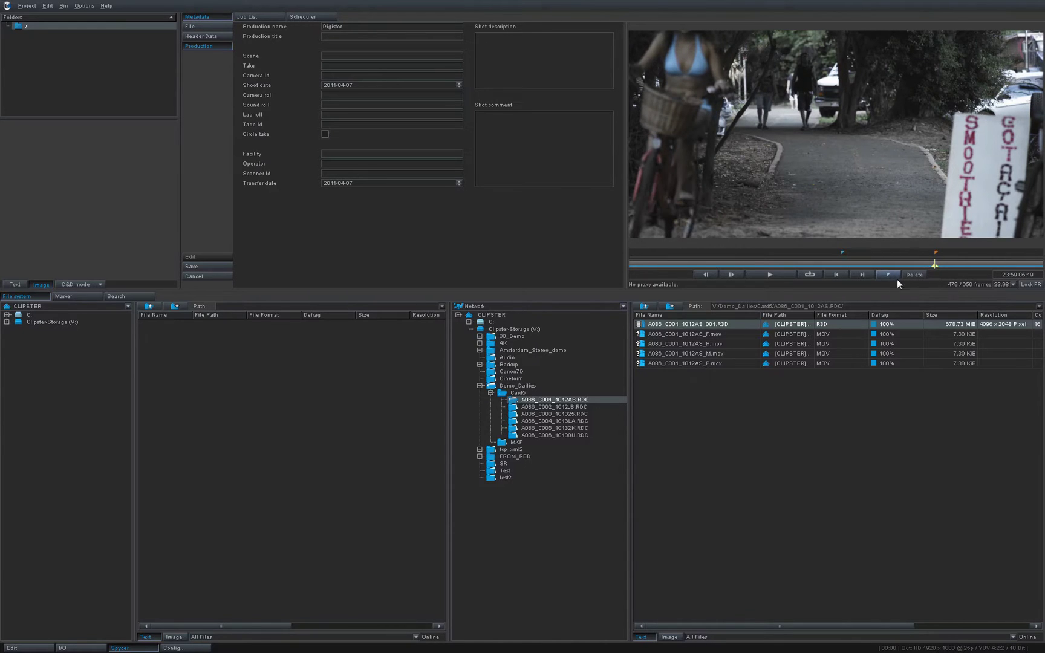
click(842, 275)
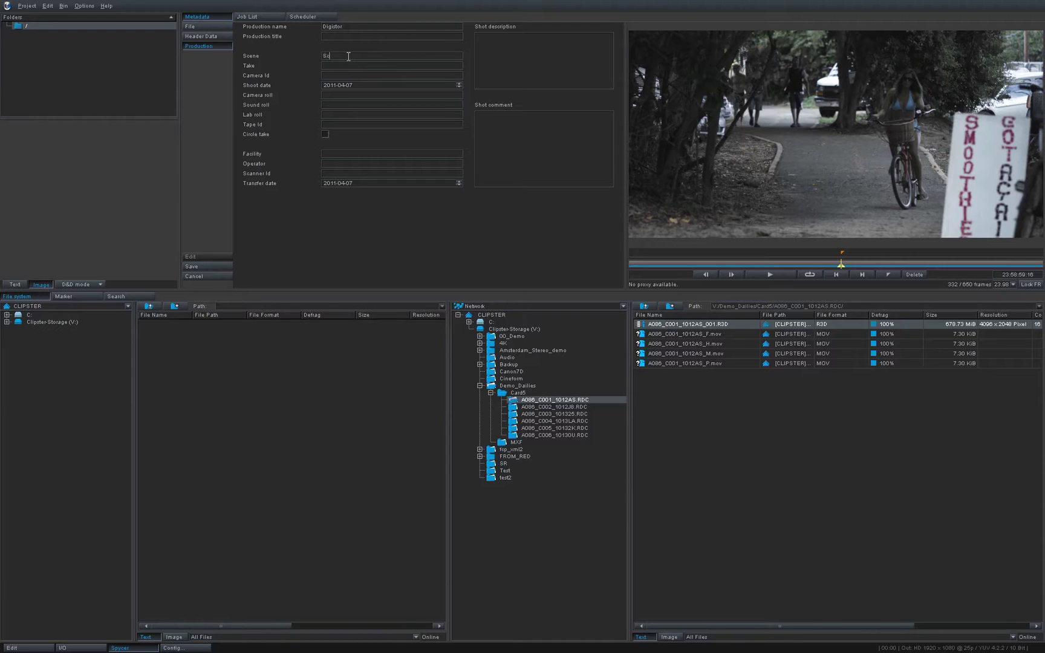
Step: Enter production metadata Scene1, Take1, CameraID1 and TapeID1
text(ene)
text(Take1)
text(Ca)
text(mera)
text(ID1)
click(341, 114)
text(TapeID1)
Step: Load the A086_C002_1012J8 clip and set its in-mark at frame 134
click(567, 407)
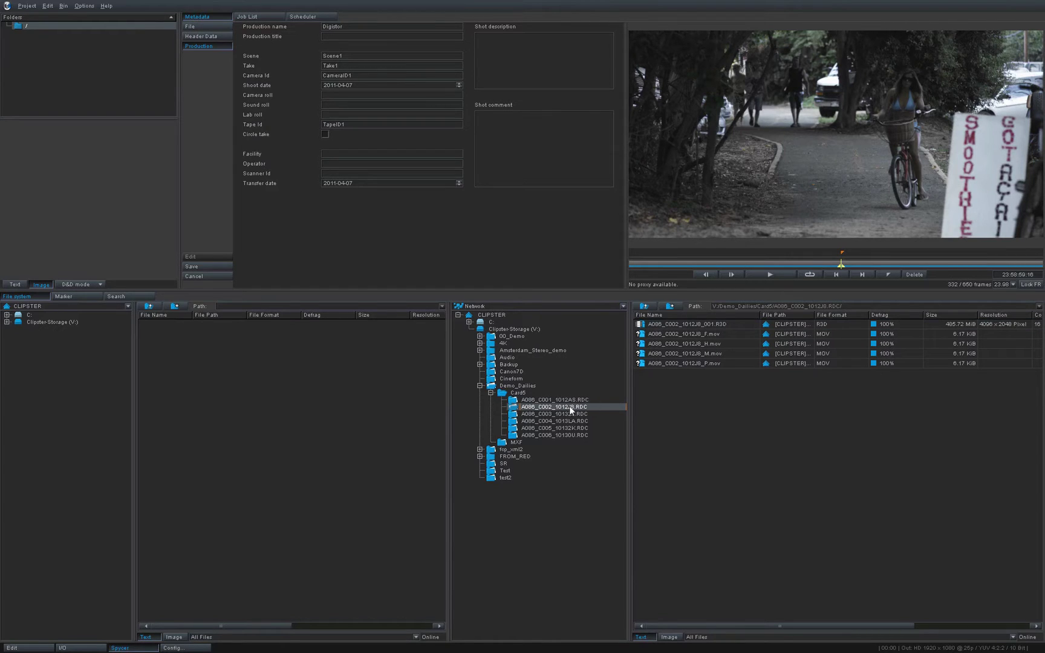
click(686, 325)
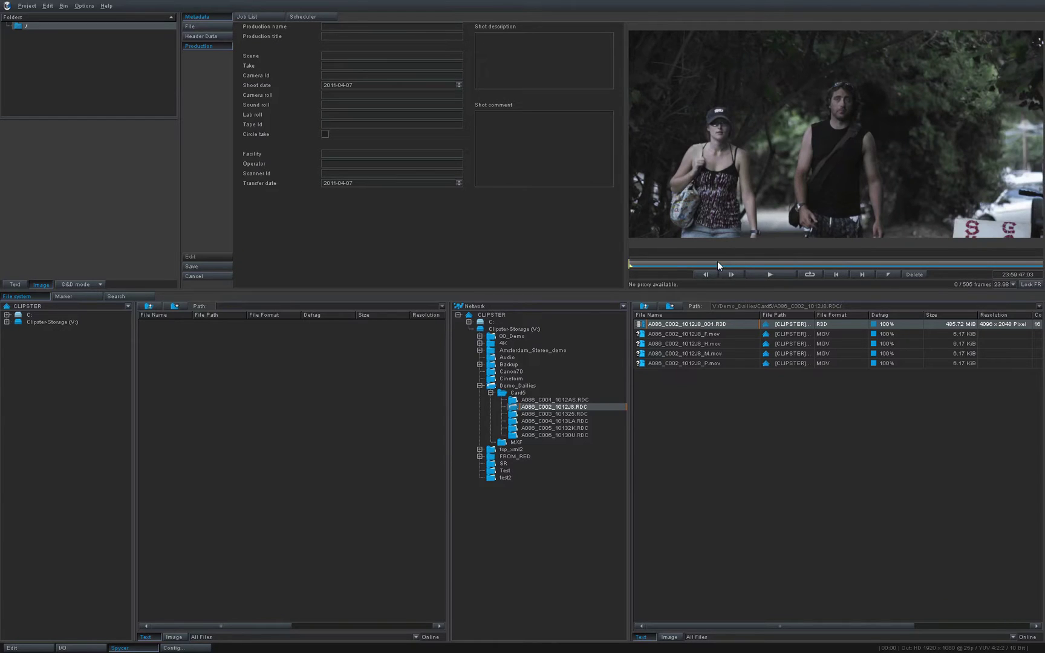
click(739, 263)
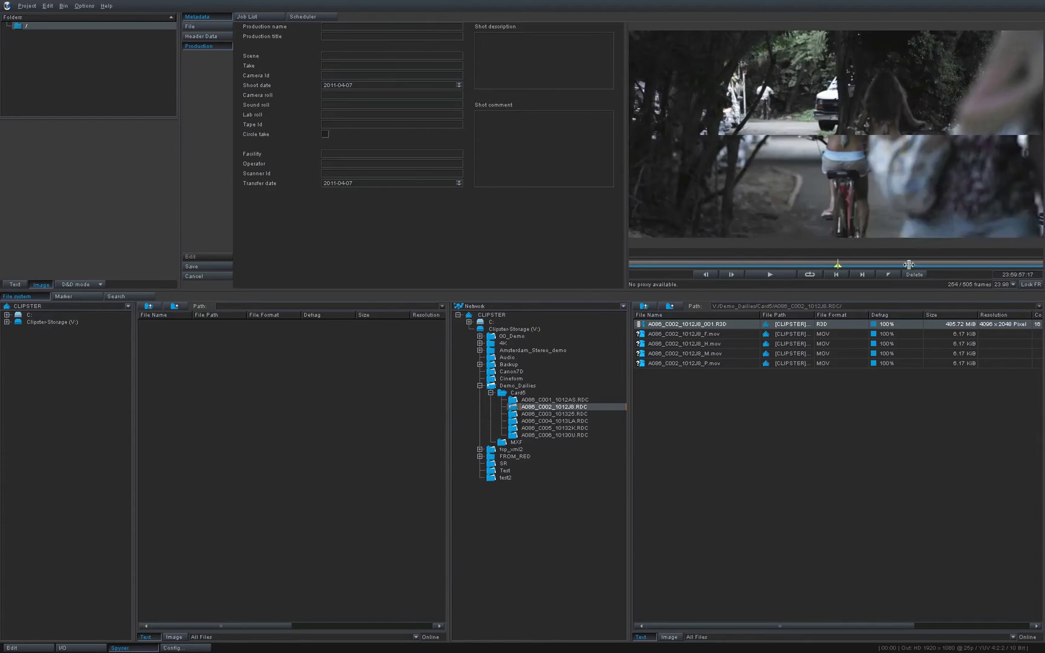
drag(909, 264, 739, 263)
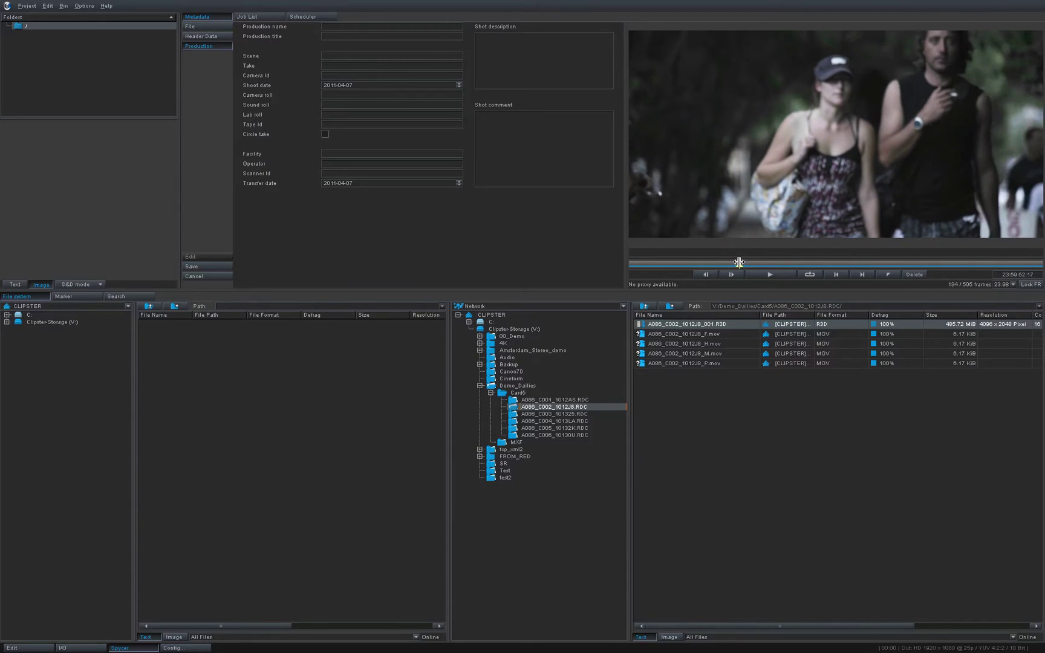
click(896, 274)
Step: Fill the Production fields with Scene2, Take2, CameraID2 and TapeID2
key(Tab)
key(End)
key(Tab)
key(End)
key(Tab)
key(Tab)
key(Tab)
key(Tab)
key(Tab)
key(End)
key(super+Tab)
key(super+Tab)
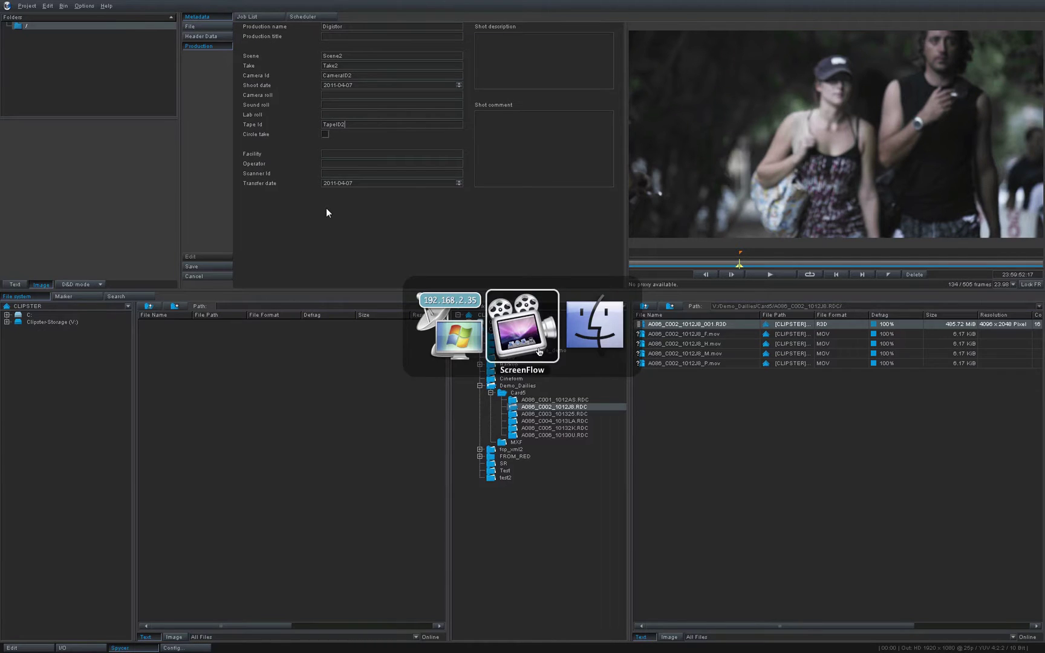
key(super+shift+Tab)
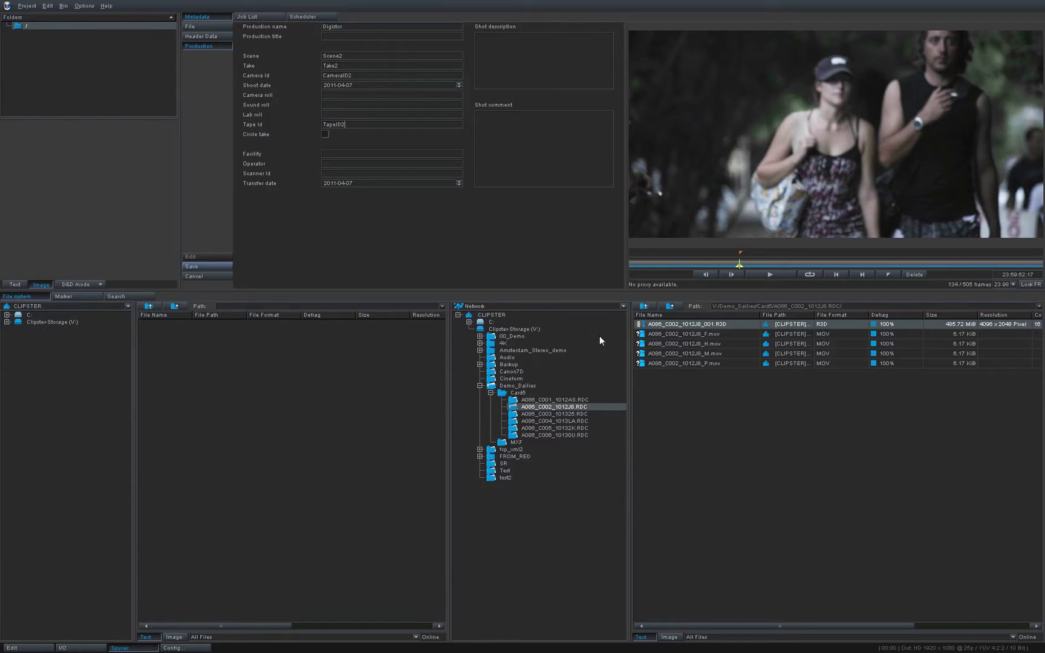
Step: Add A086_C002_1012J8 and A086_C001_1012AS to the bin, accepting the clip properties
drag(643, 332, 58, 191)
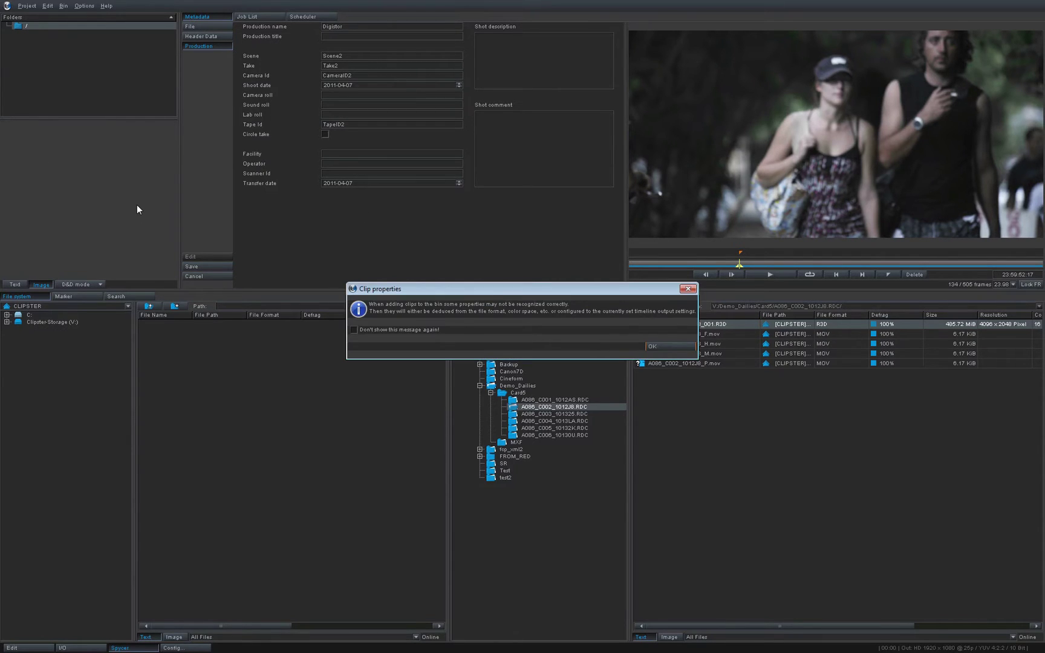
key(Return)
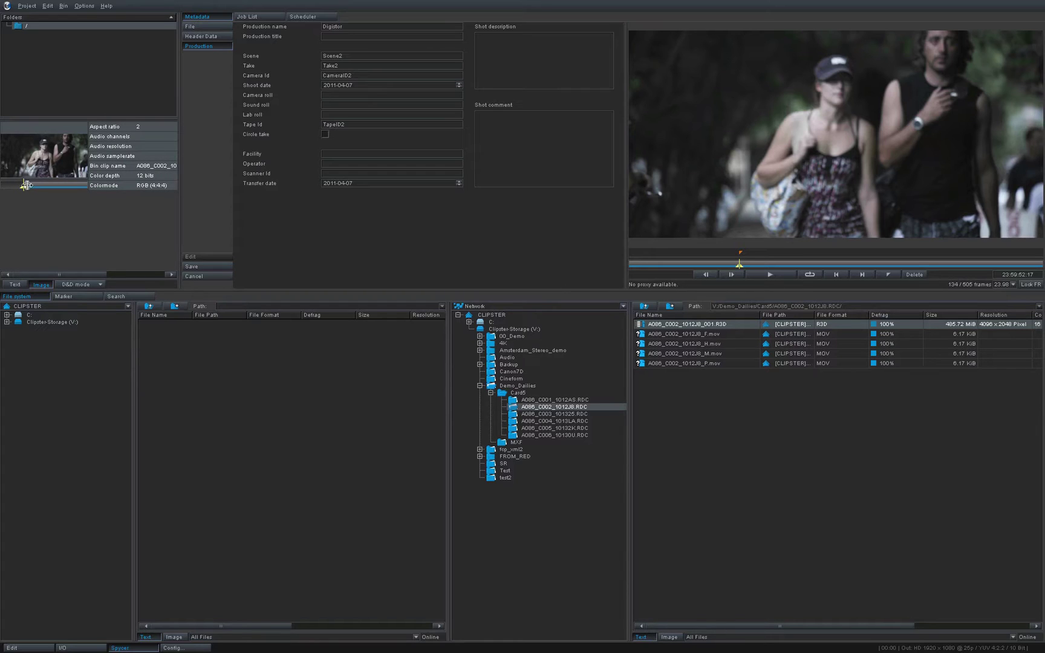
click(561, 399)
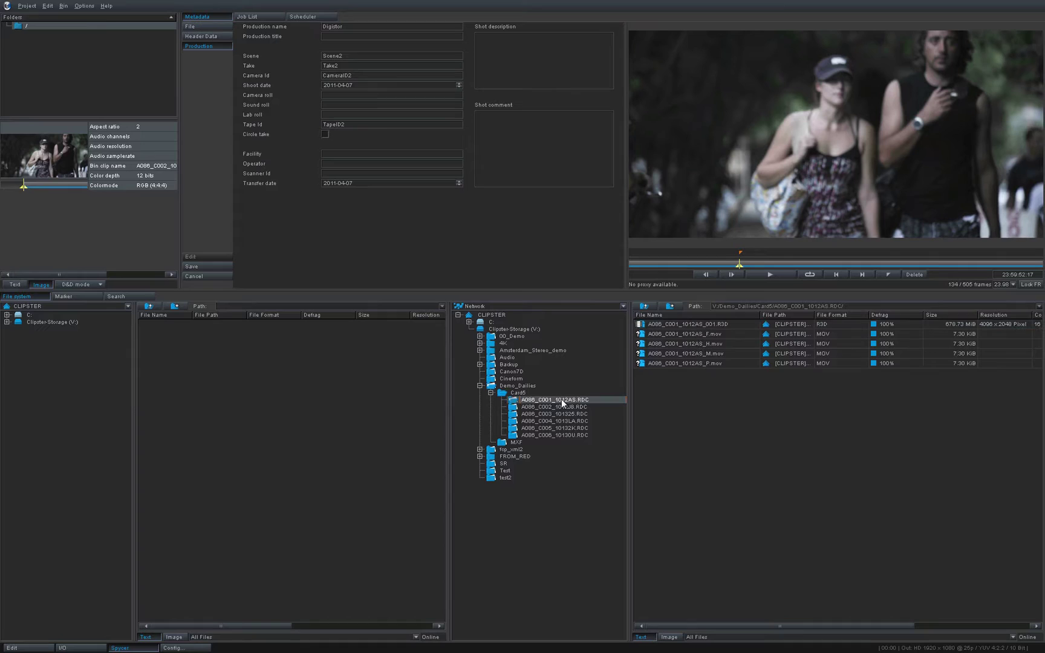
drag(662, 328, 90, 220)
key(Return)
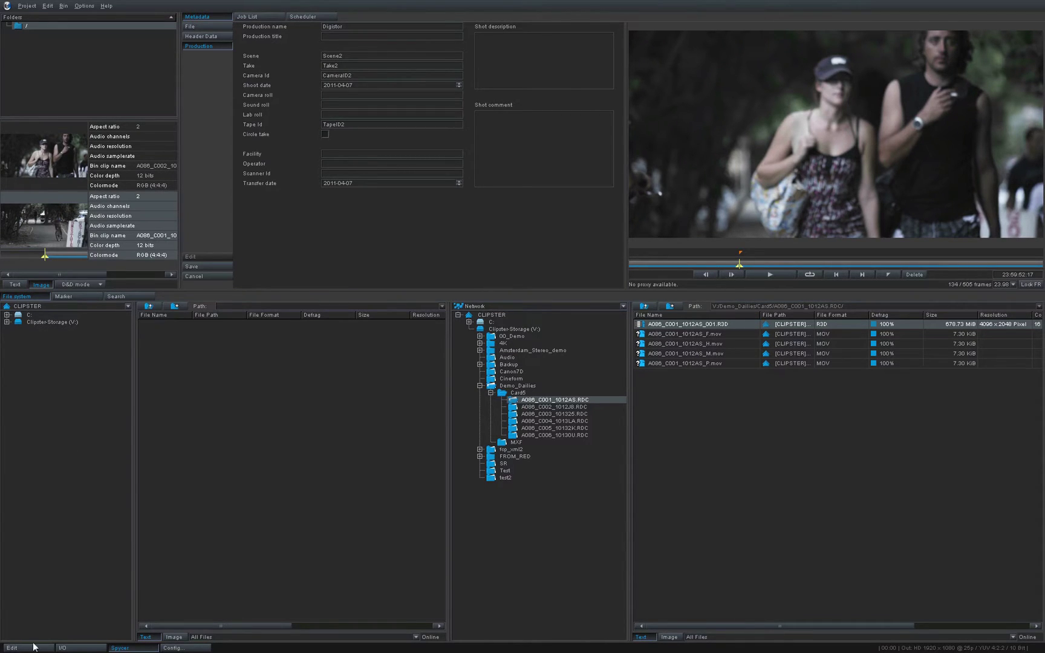
mouse_move(33, 649)
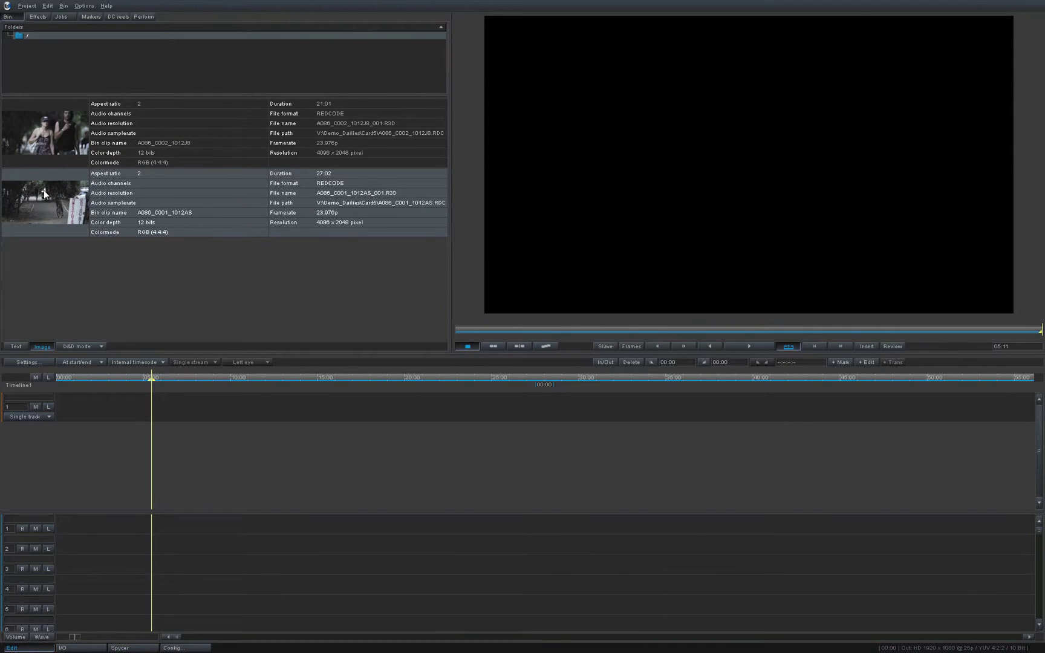
Step: Place A086_C001_1012AS then A086_C002_1012J8 on track 1 and scrub back to 10:03
drag(45, 196, 63, 409)
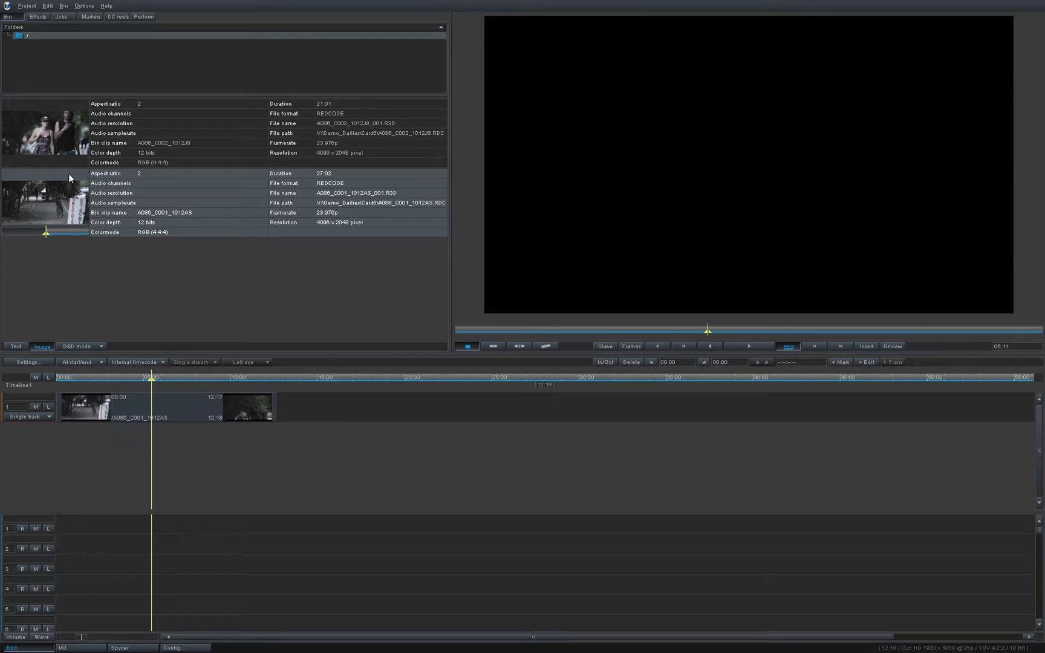
drag(52, 121, 291, 418)
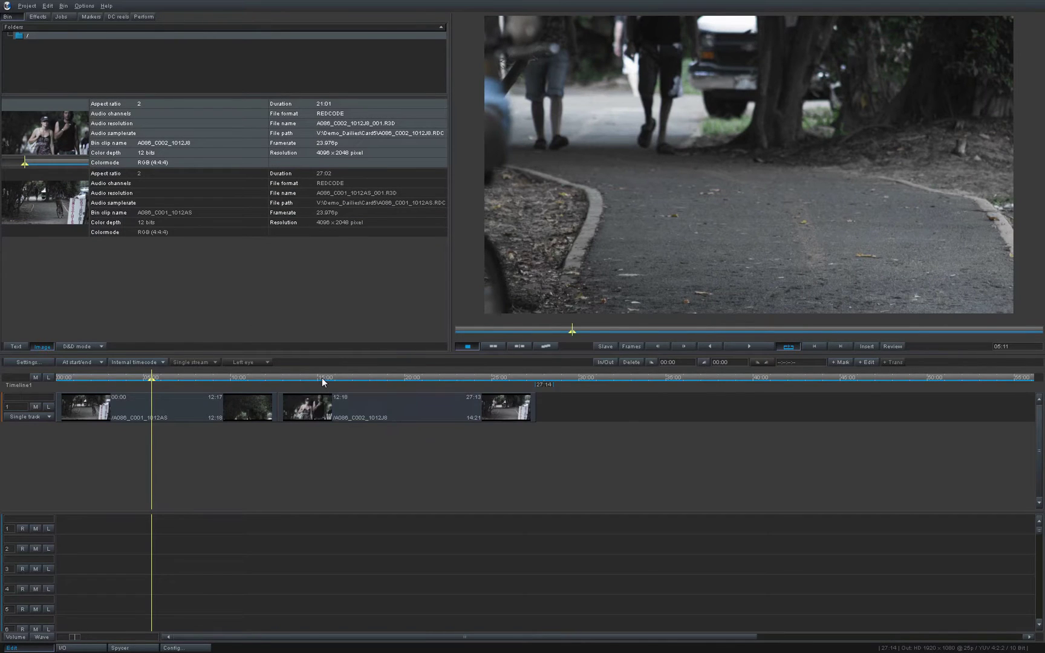
click(324, 378)
click(288, 377)
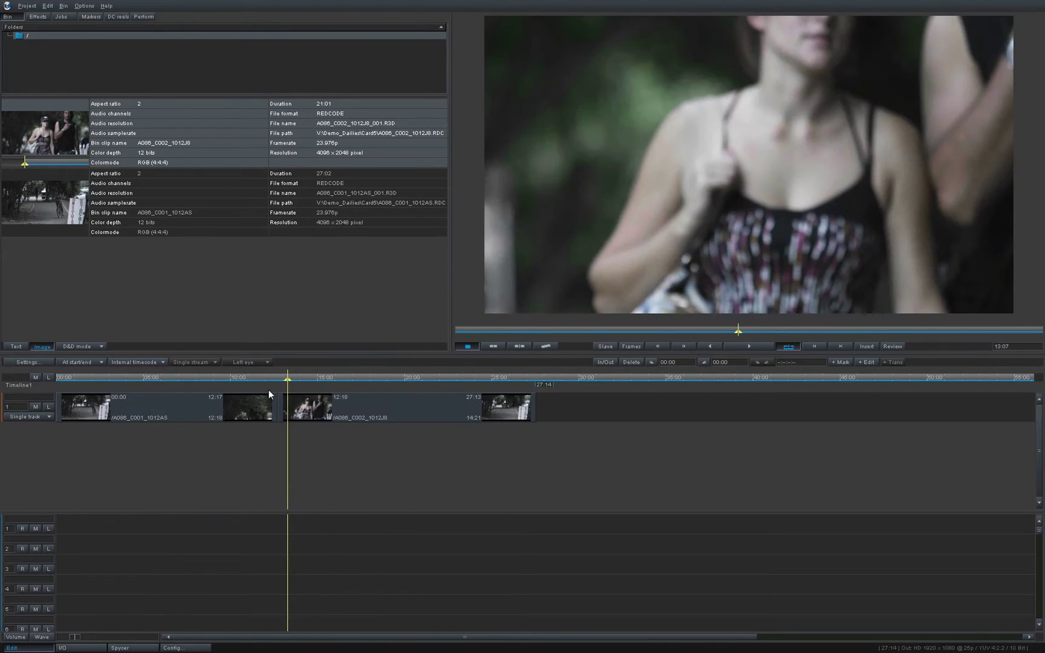
drag(267, 378, 234, 384)
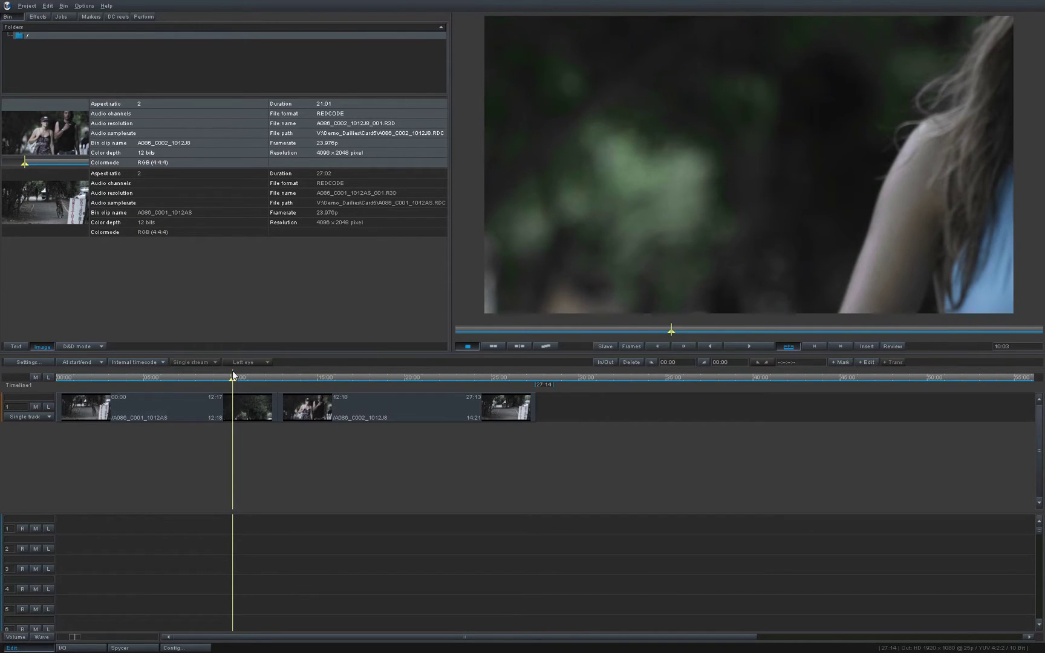
Step: Set the timeline output format to 1920×1080 p 23.976 with Crop auto-scaling
click(37, 360)
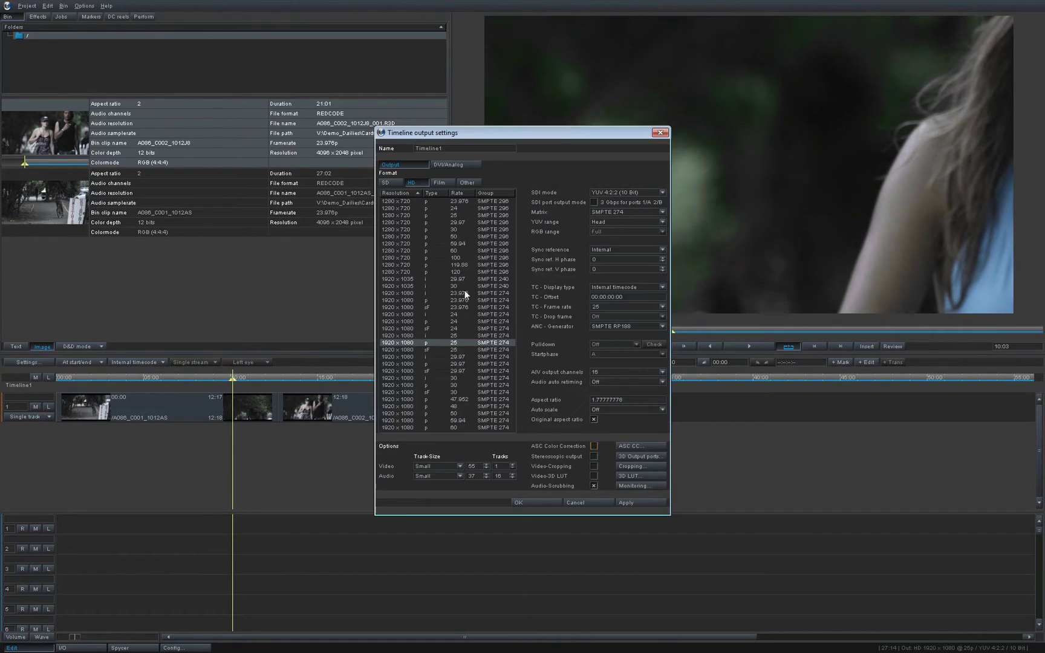
drag(511, 130, 661, 198)
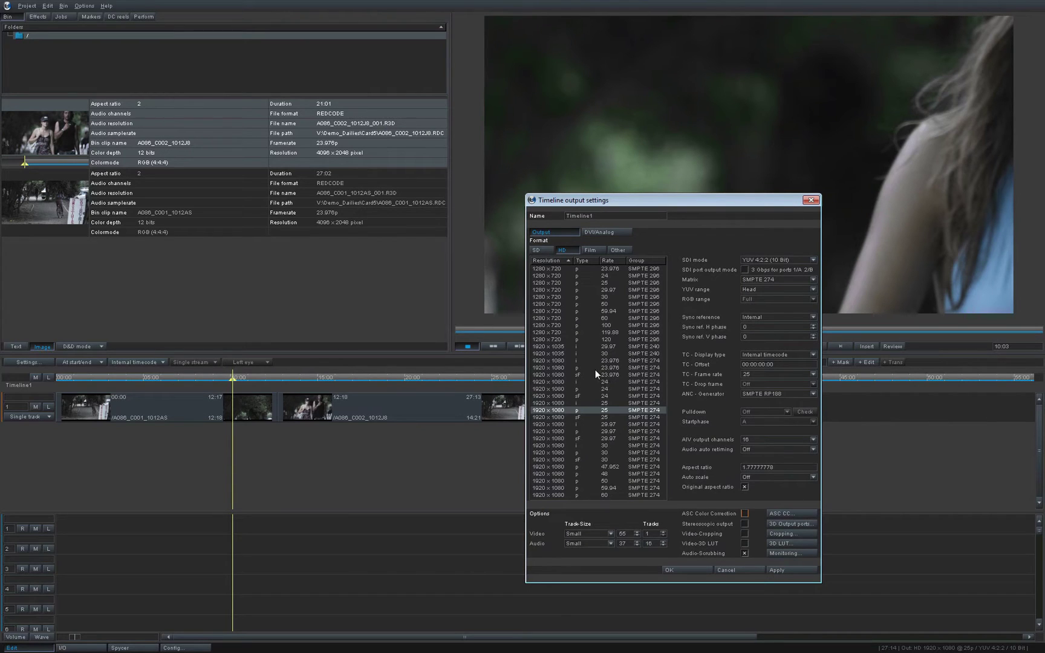
click(542, 367)
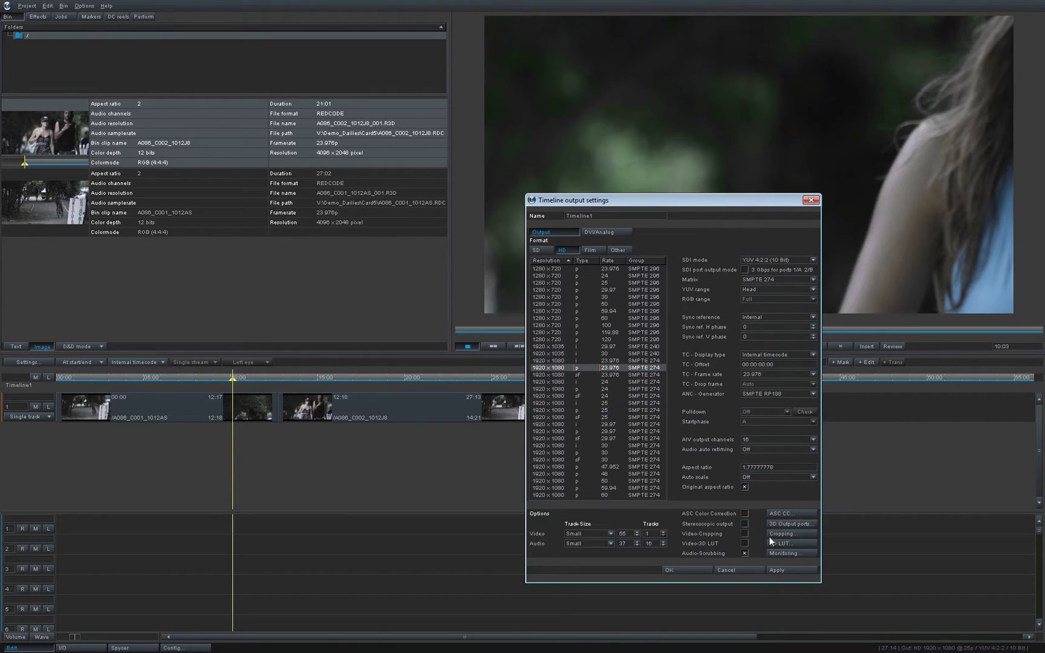
click(761, 477)
click(756, 494)
click(795, 571)
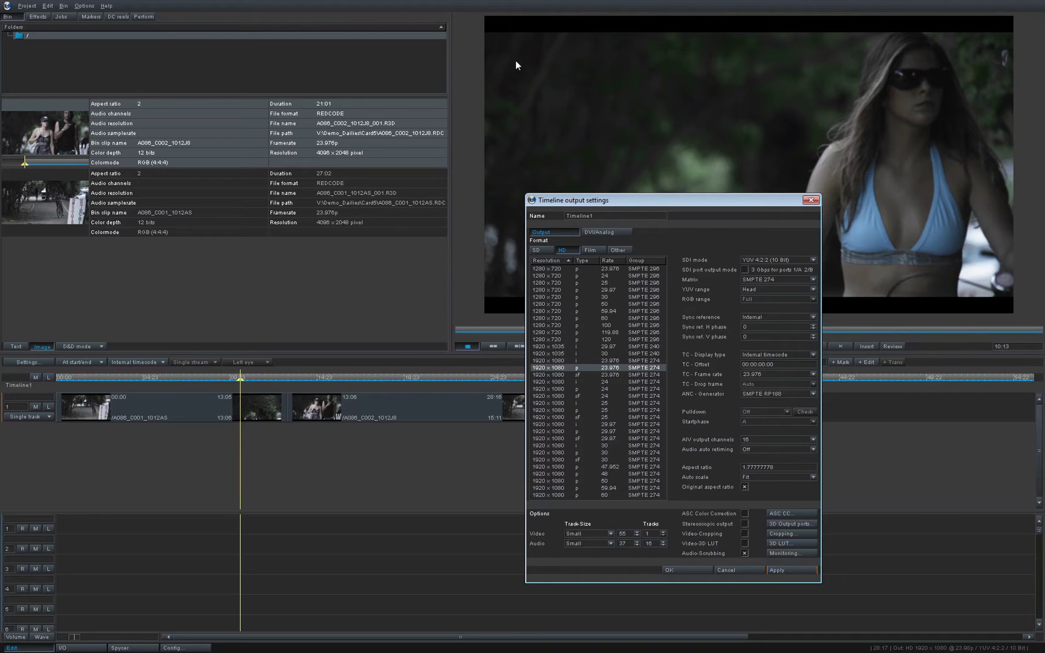
click(759, 476)
click(756, 498)
click(793, 570)
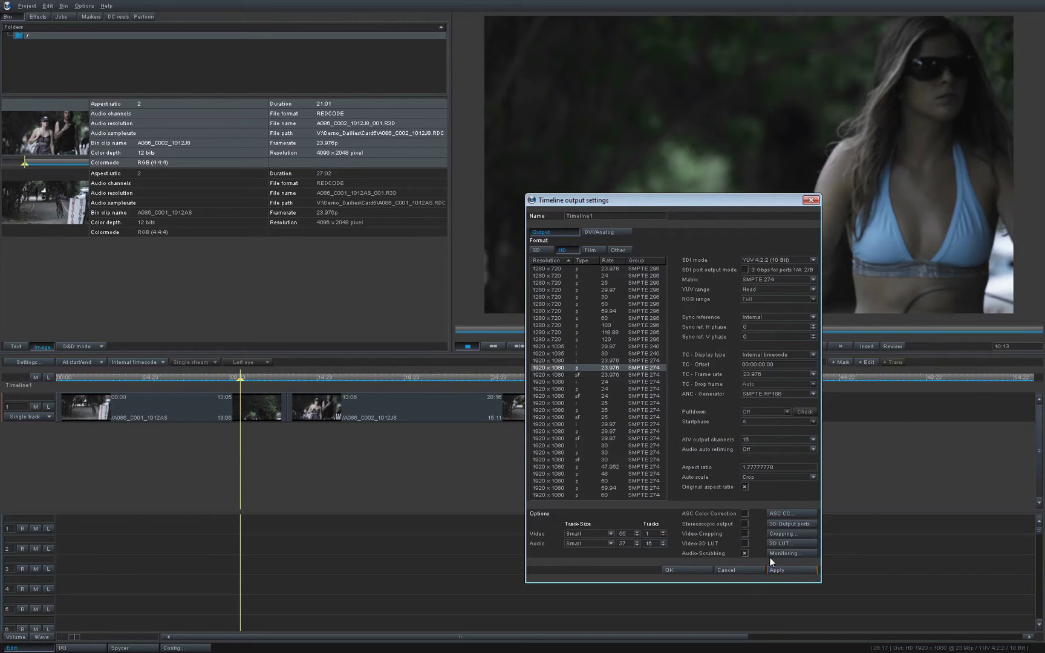
click(693, 570)
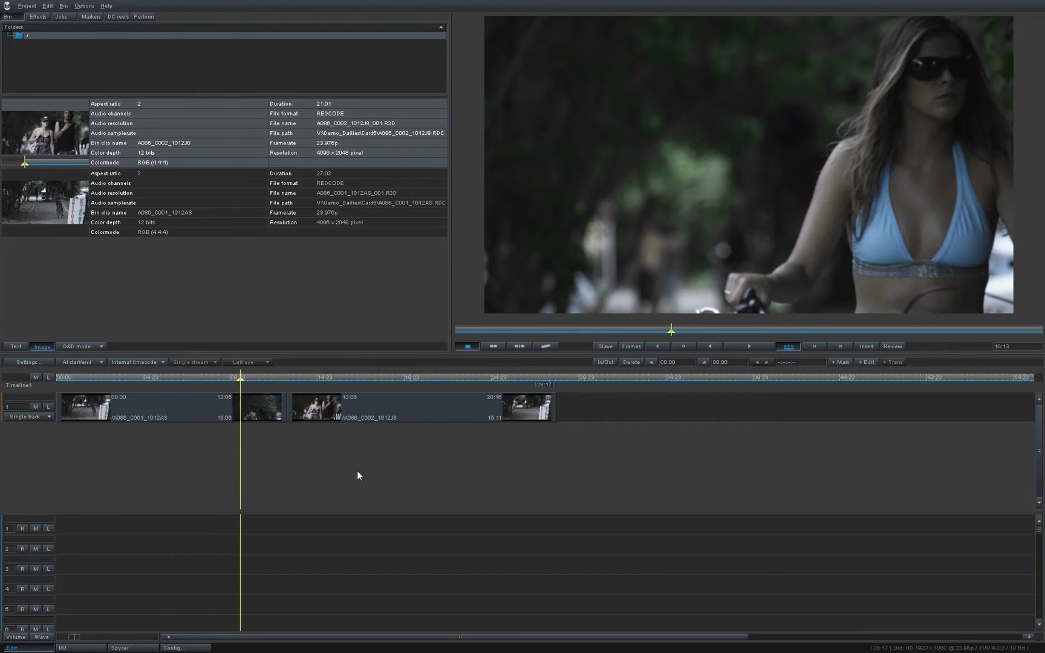
Step: Bend A086_C001_1012AS's RAW curve into an S (20/21, 49/50, 51/89) and compare clips
double_click(218, 409)
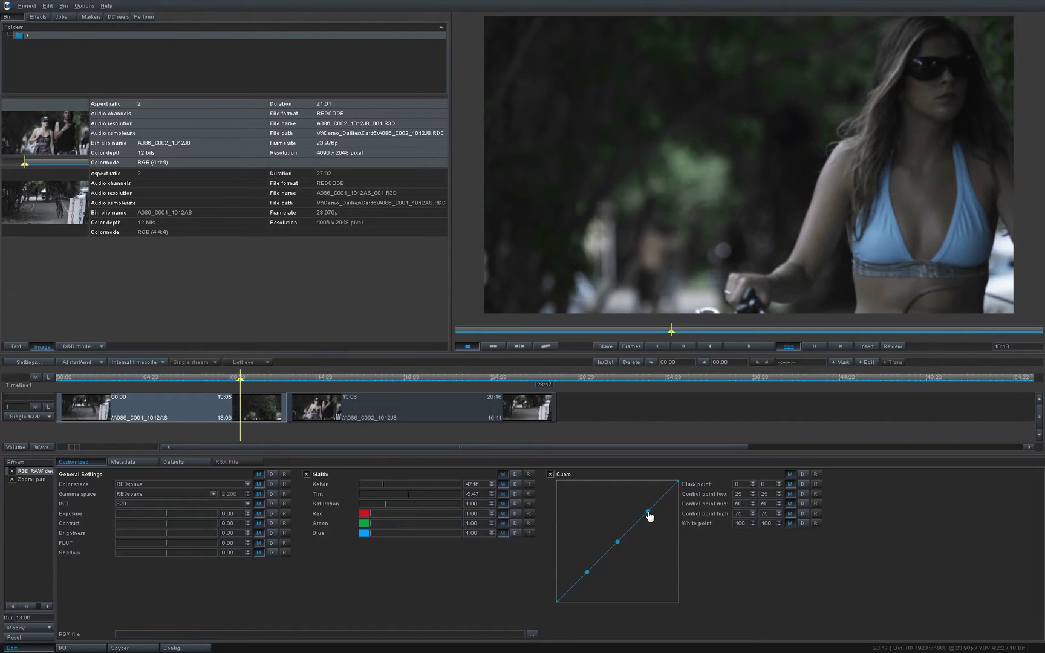
drag(648, 512, 635, 496)
mouse_move(589, 574)
mouse_down()
mouse_move(597, 585)
mouse_move(580, 578)
mouse_up()
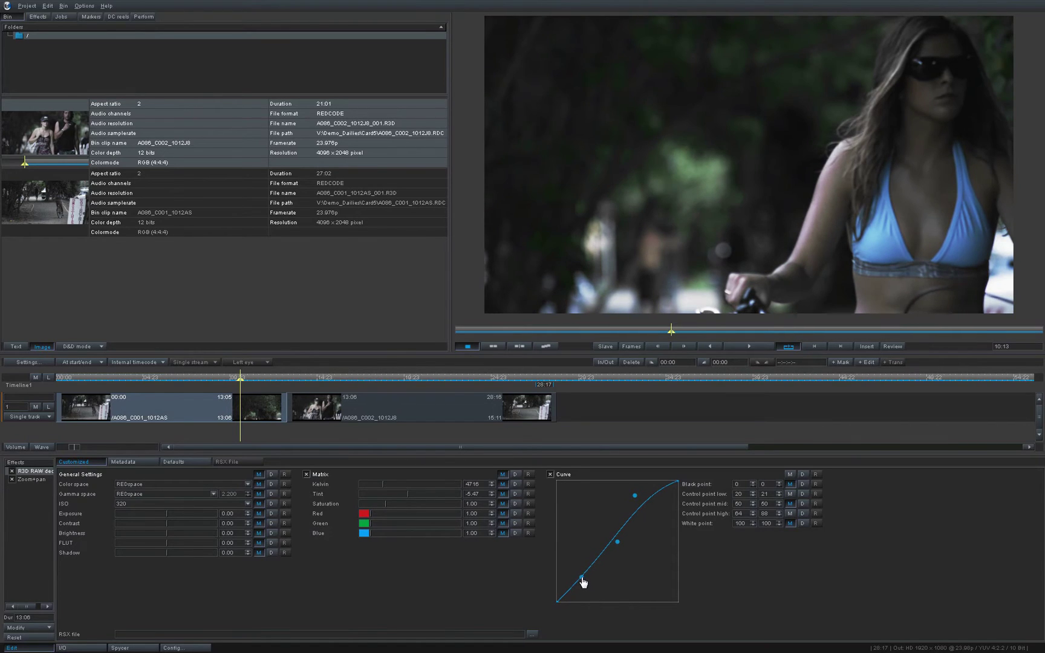
drag(635, 497, 618, 494)
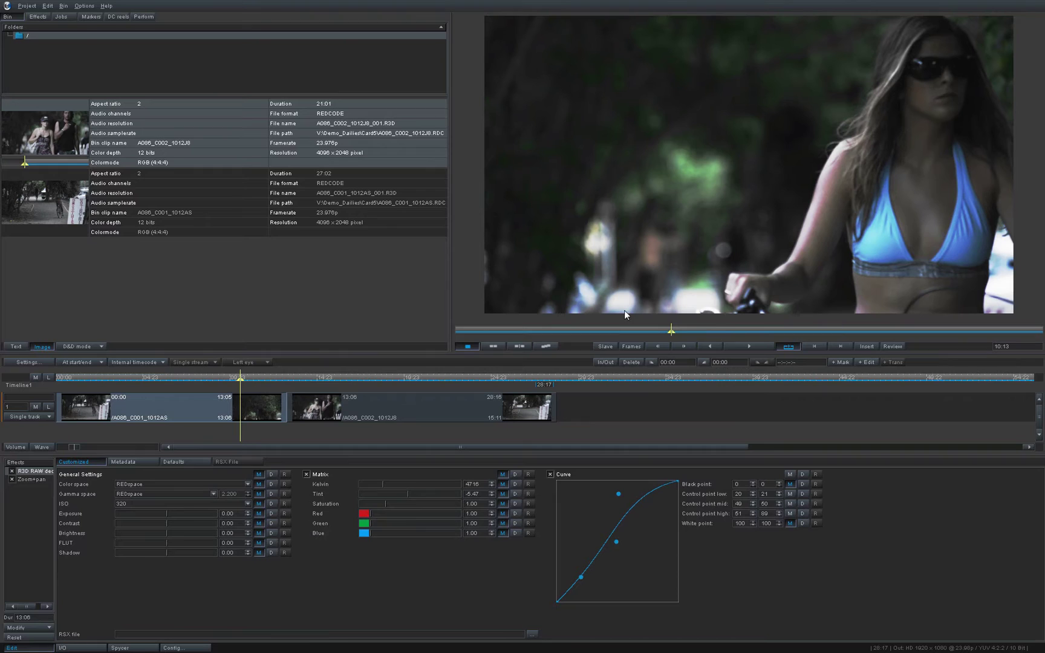
drag(245, 372, 343, 384)
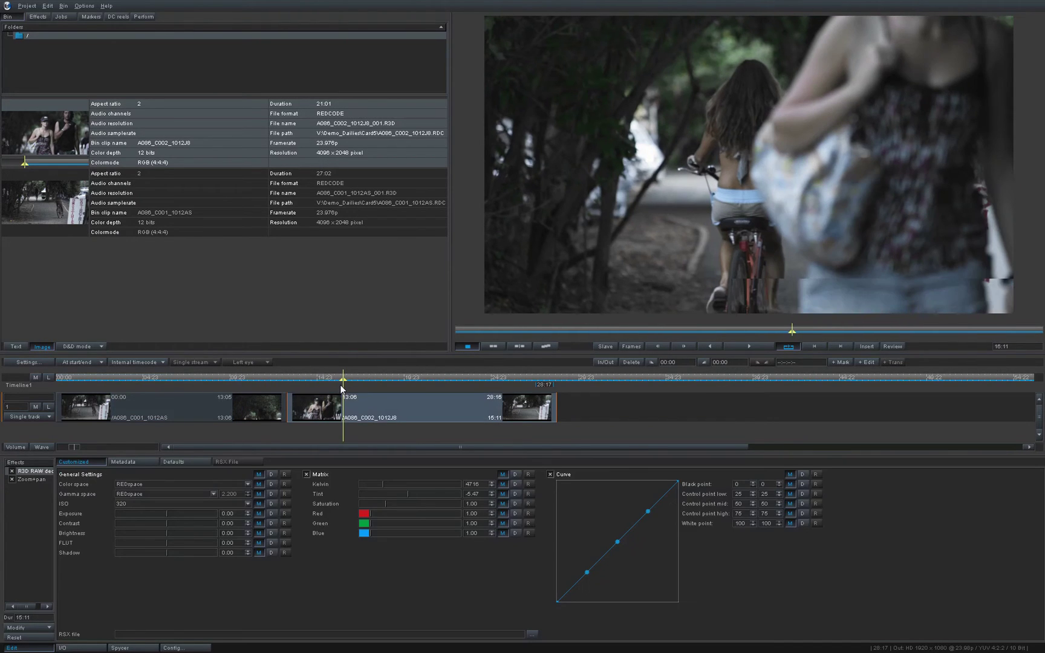
drag(342, 376, 224, 382)
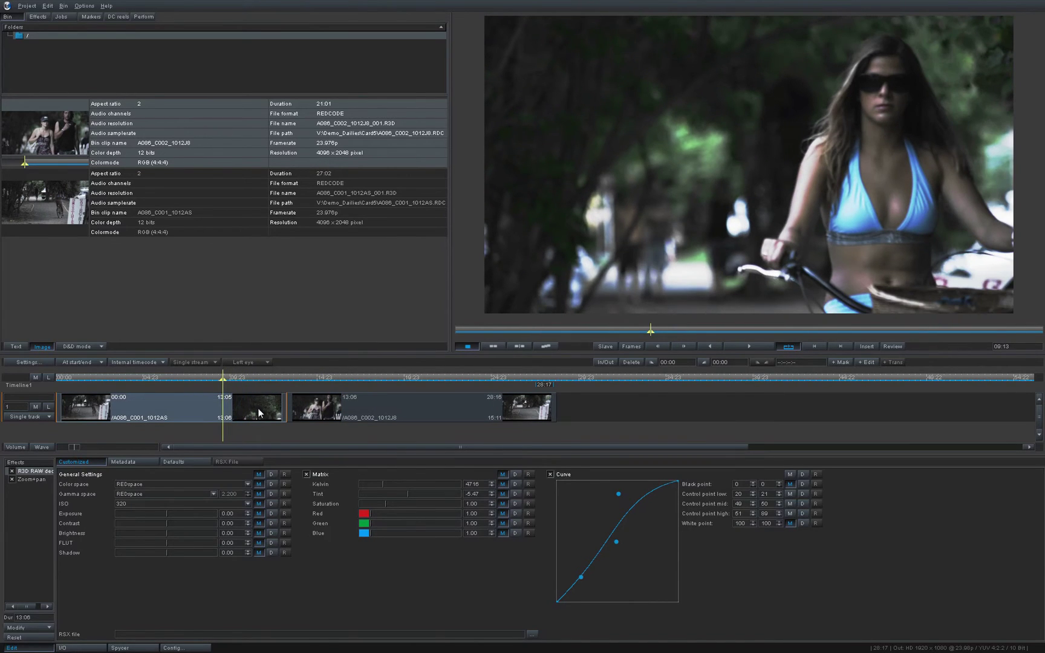
Step: Copy the S-curve grade to all clips and select A086_C002_1012J8 to verify it
click(48, 628)
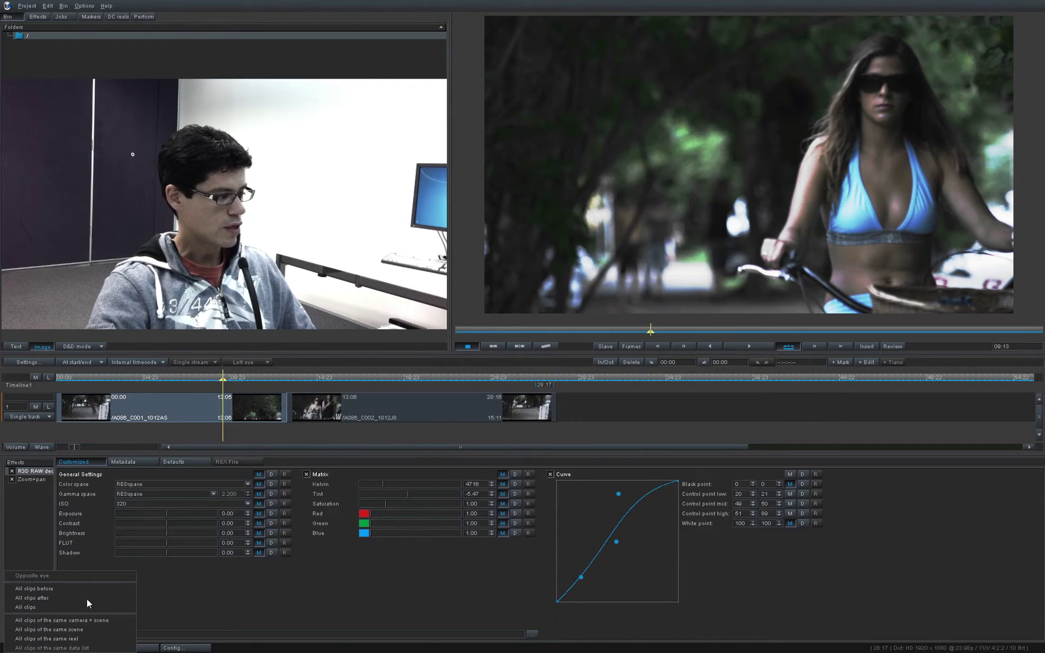
click(50, 606)
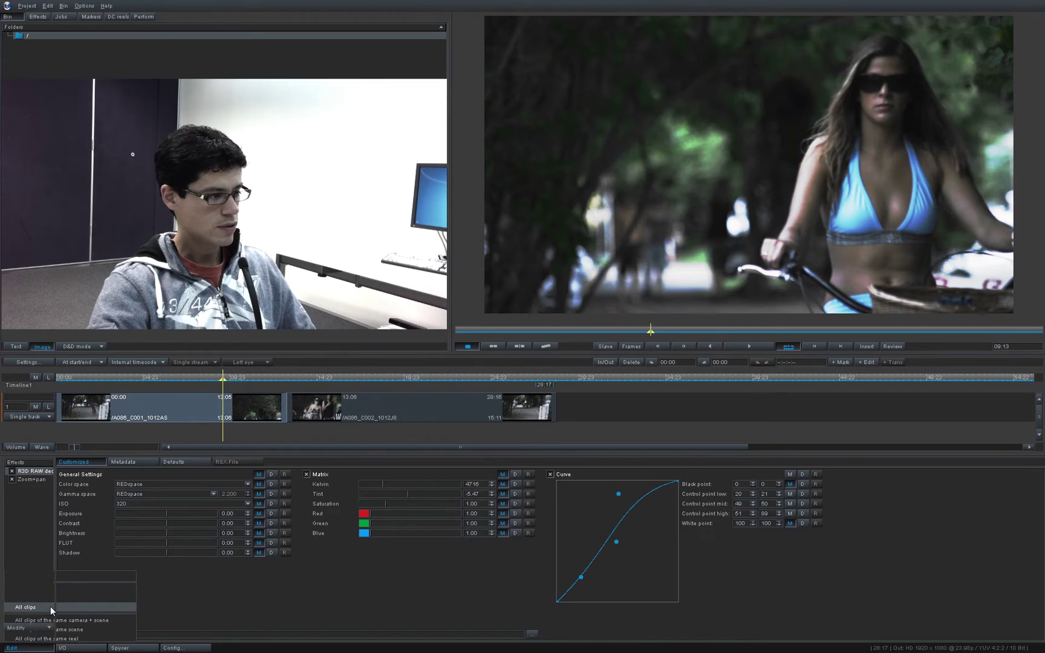
click(350, 378)
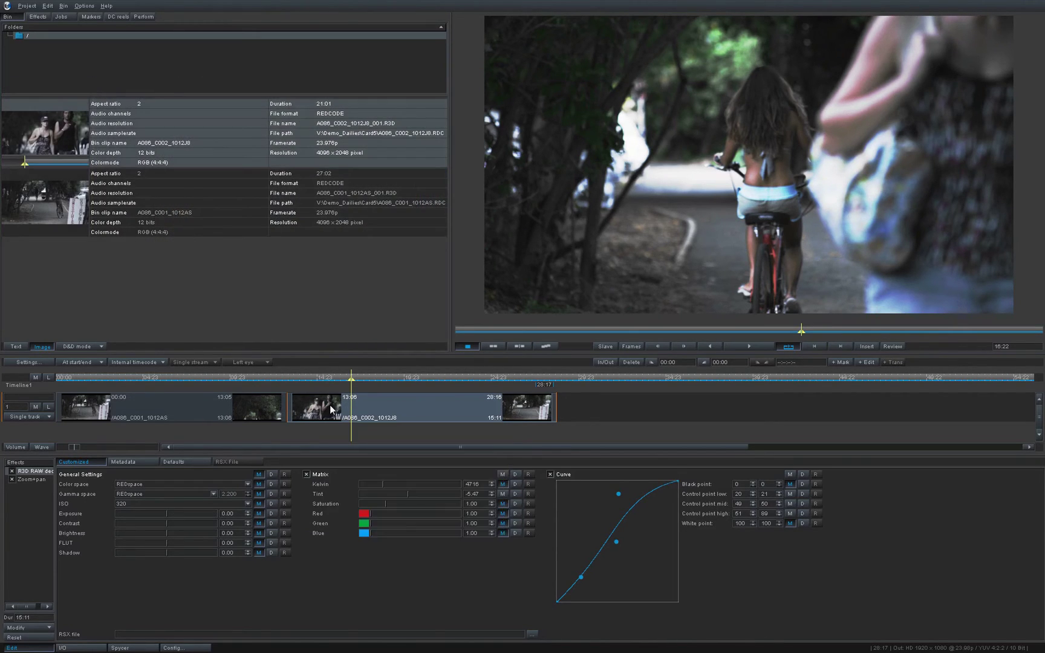
Step: Turn on the viewer's burn-in overlay and enlarge the viewer panel
click(330, 405)
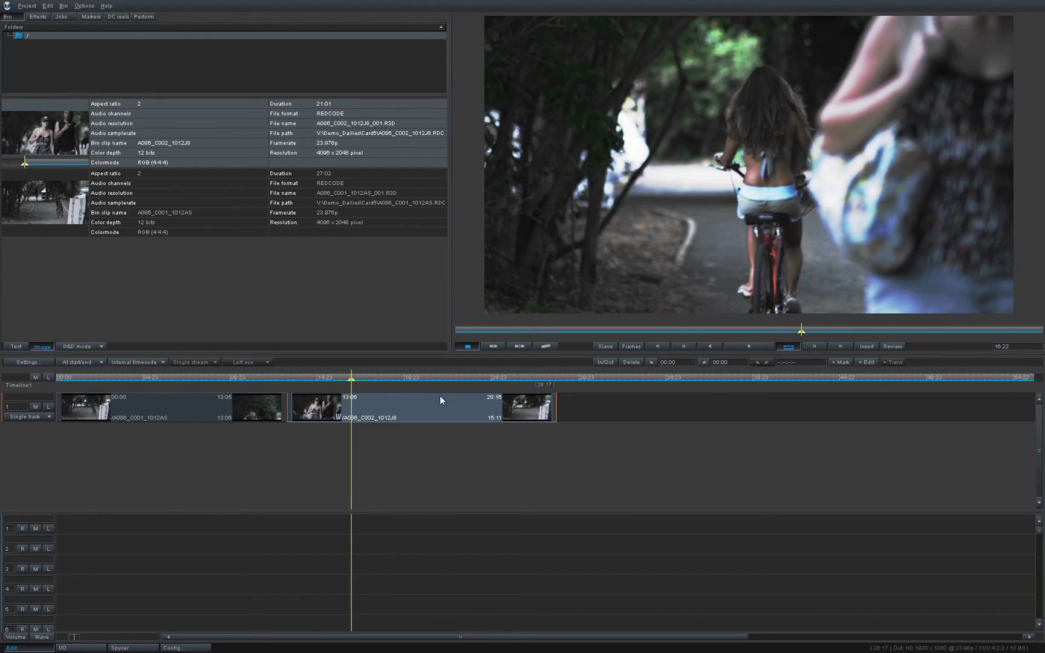
right_click(712, 168)
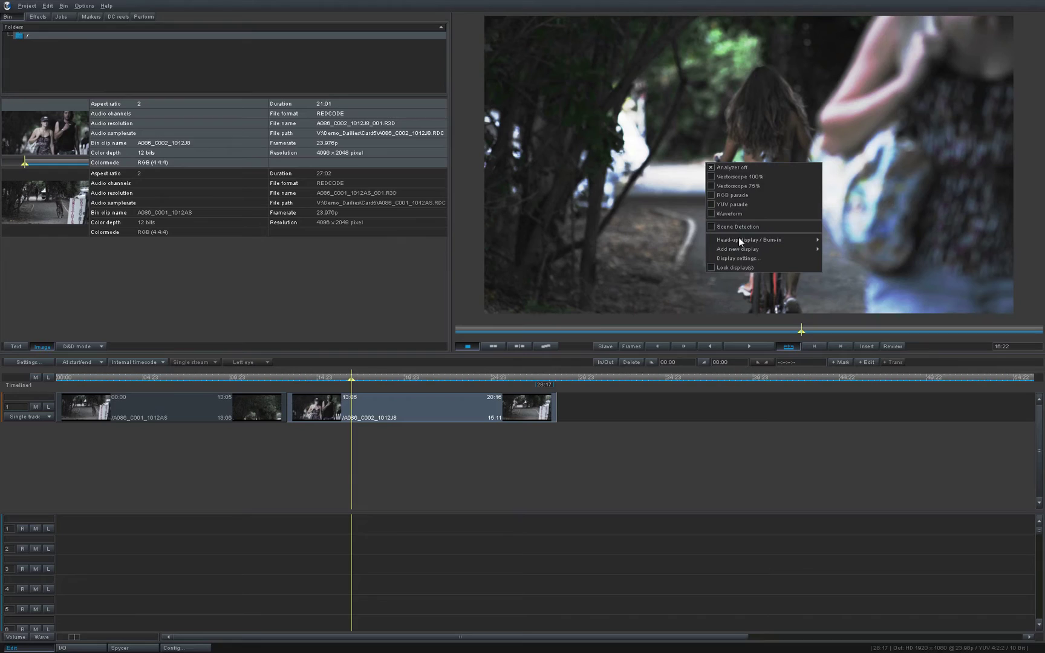
mouse_move(739, 241)
click(835, 240)
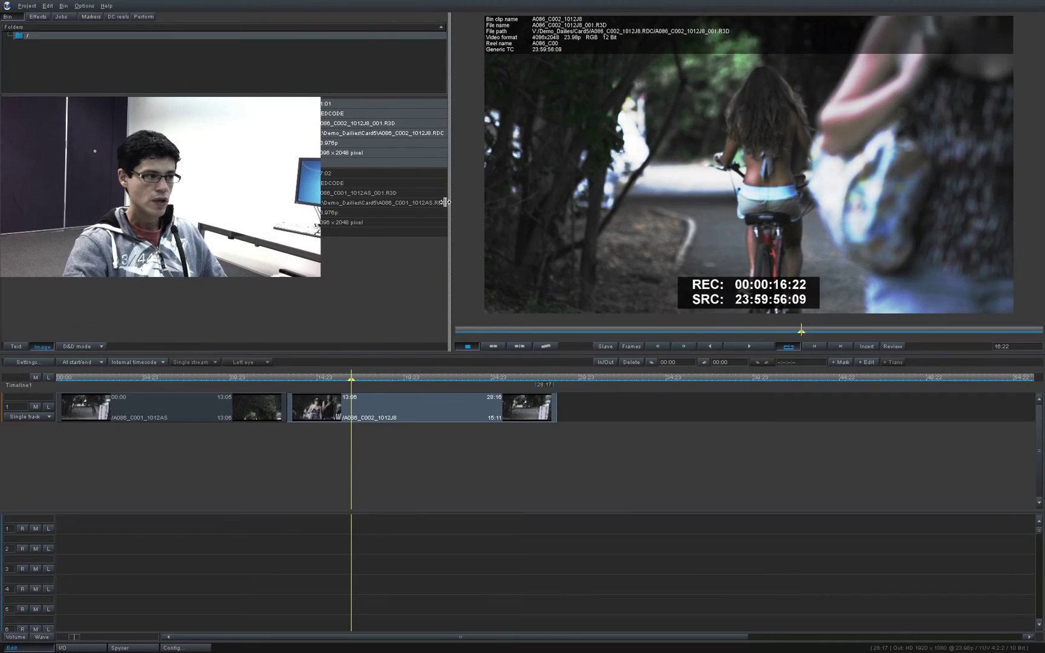
drag(448, 204, 324, 206)
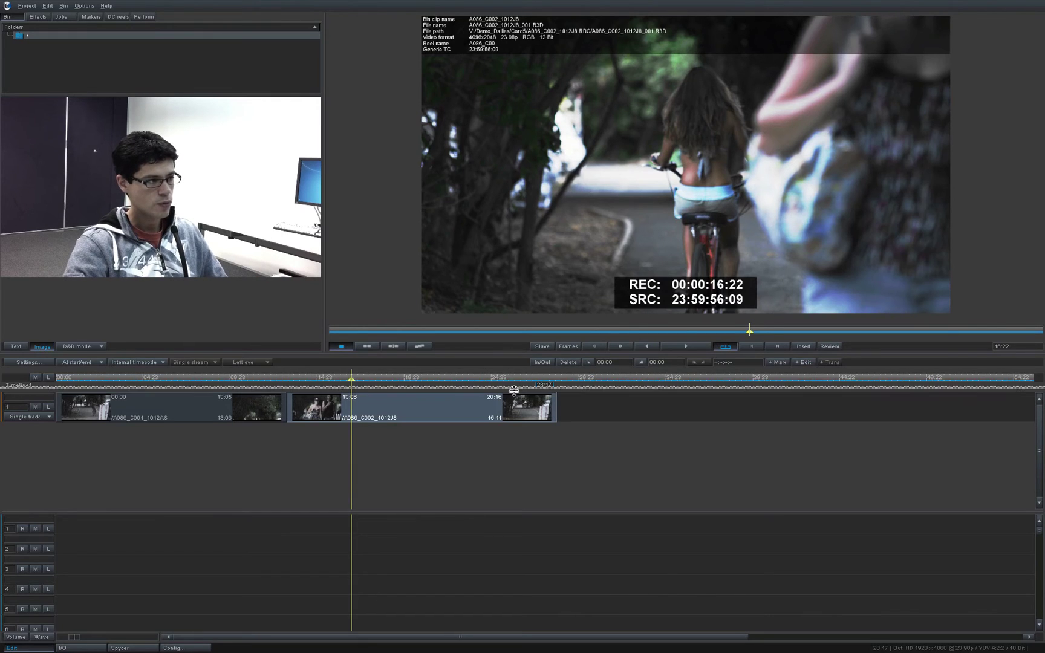
drag(514, 390, 514, 428)
Step: Enable burn-in on the HD SDI output and check the overlay in full screen
right_click(679, 199)
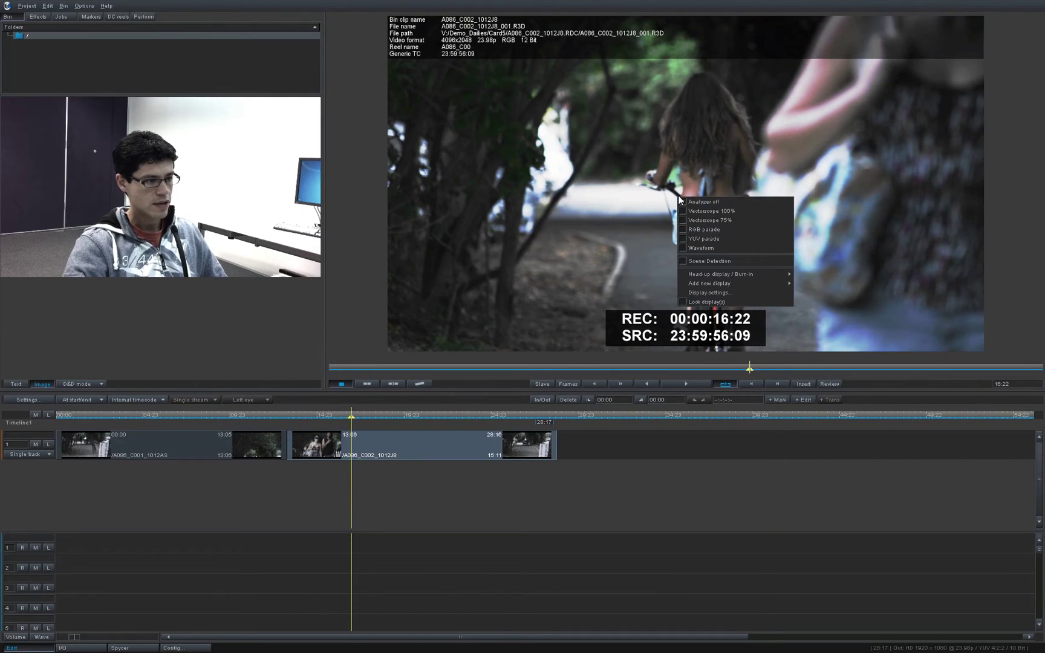
mouse_move(778, 272)
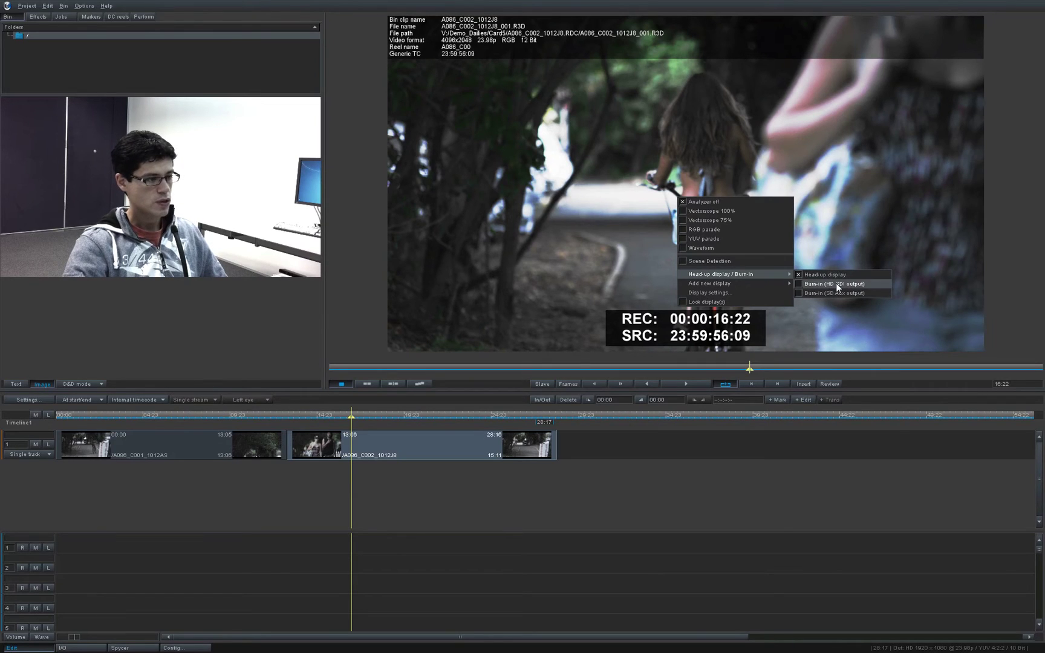
click(593, 258)
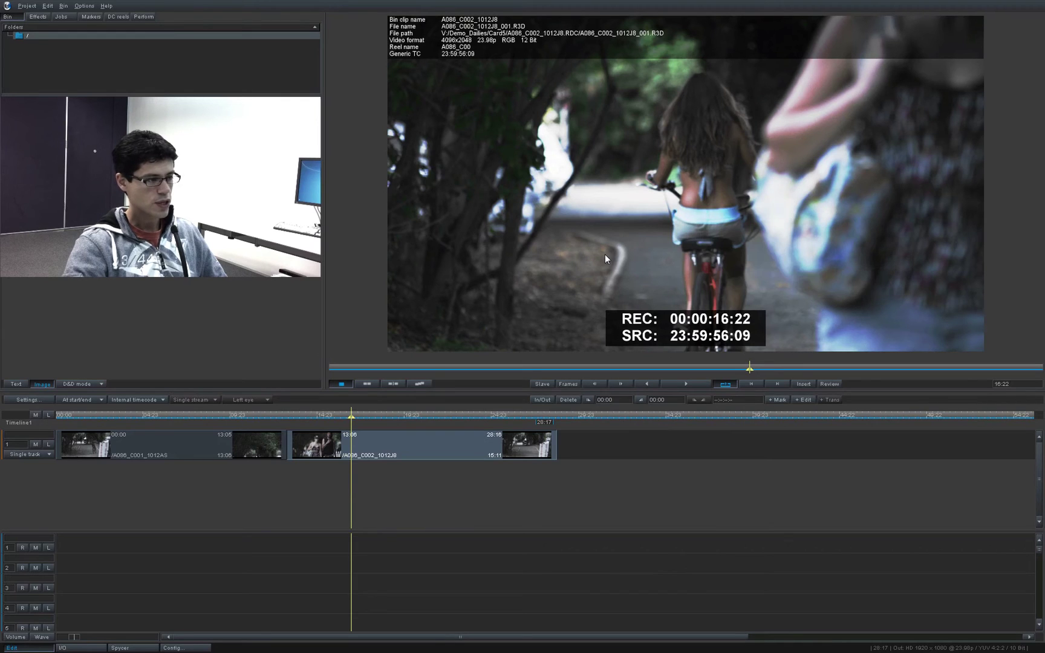
double_click(648, 212)
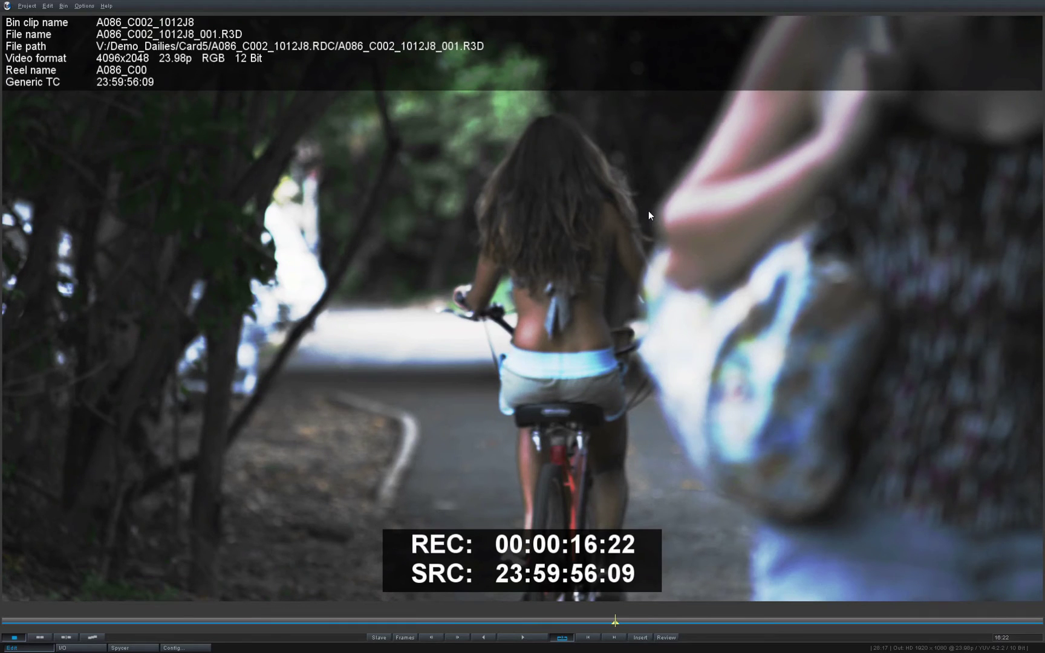
double_click(648, 211)
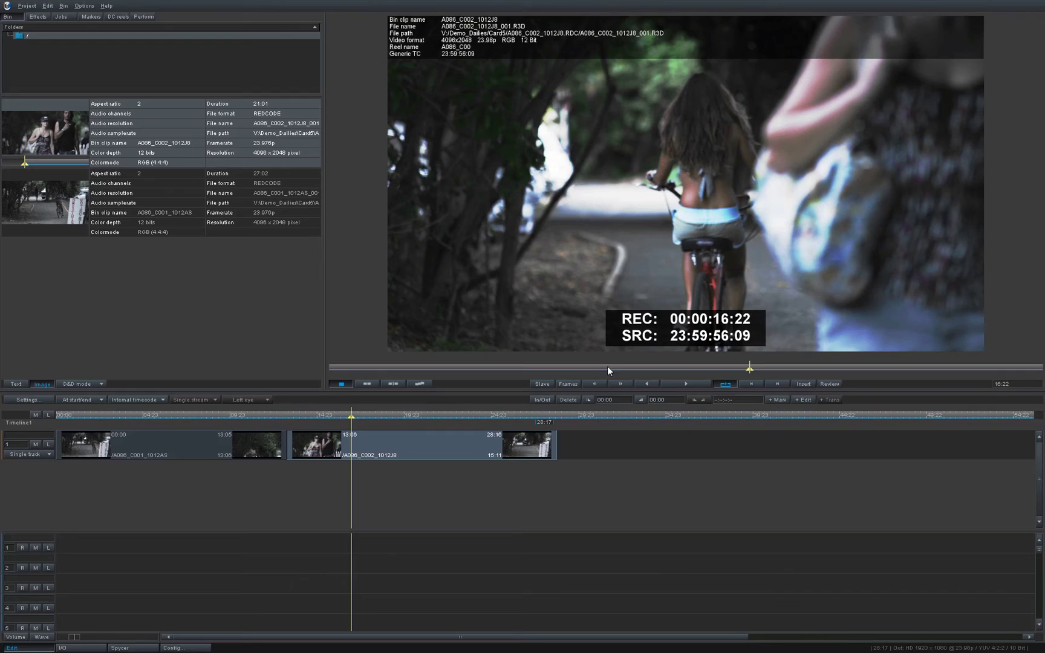
Step: Open the overlay display settings and delete the Bin clip name line from the HD source clip overlay
right_click(612, 213)
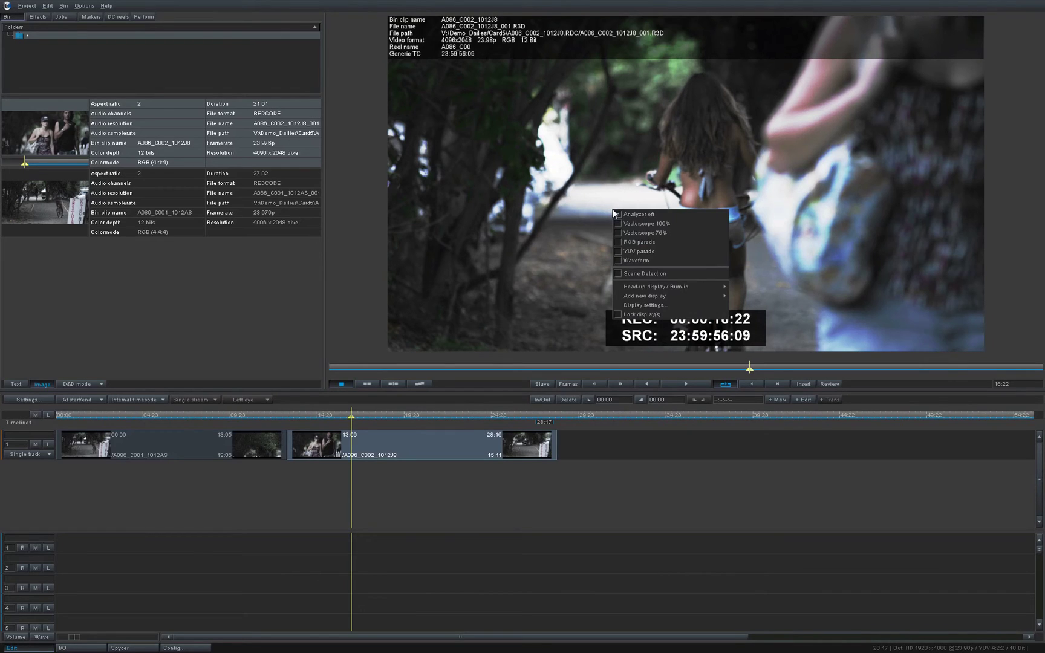
click(632, 305)
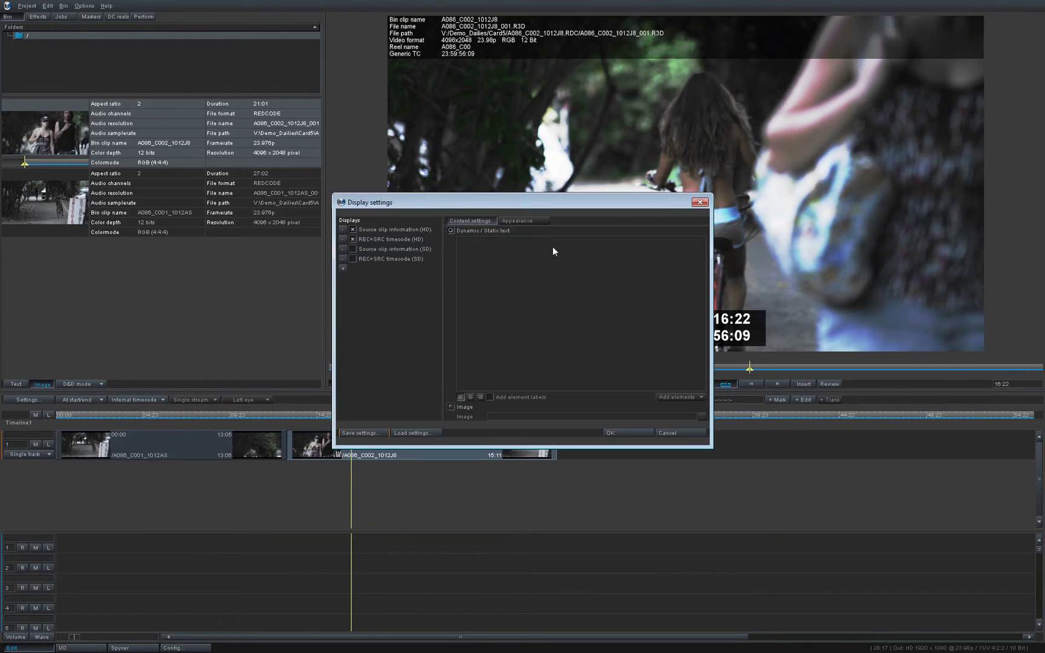
drag(544, 203, 363, 158)
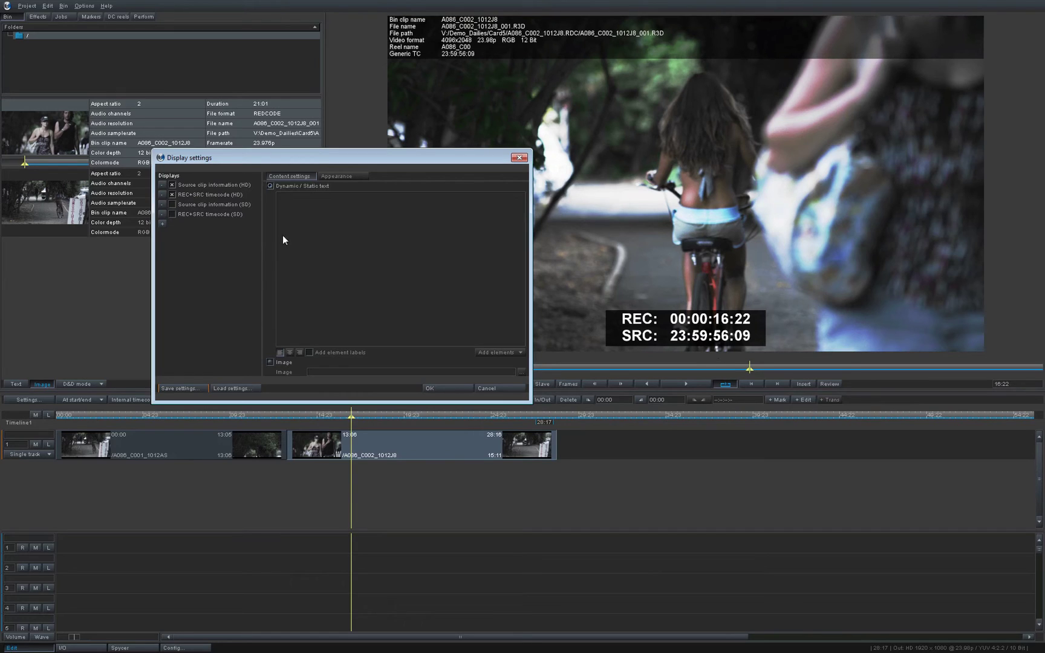
click(204, 185)
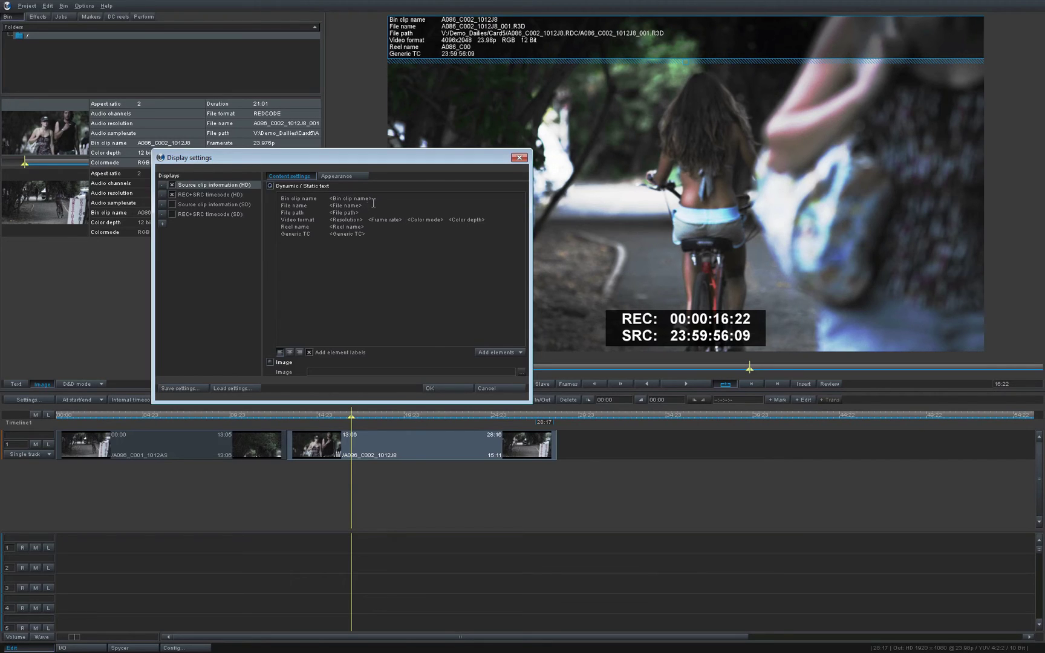
mouse_move(376, 199)
mouse_down()
mouse_move(317, 200)
mouse_move(361, 200)
mouse_up()
drag(385, 200, 277, 198)
key(BackSpace)
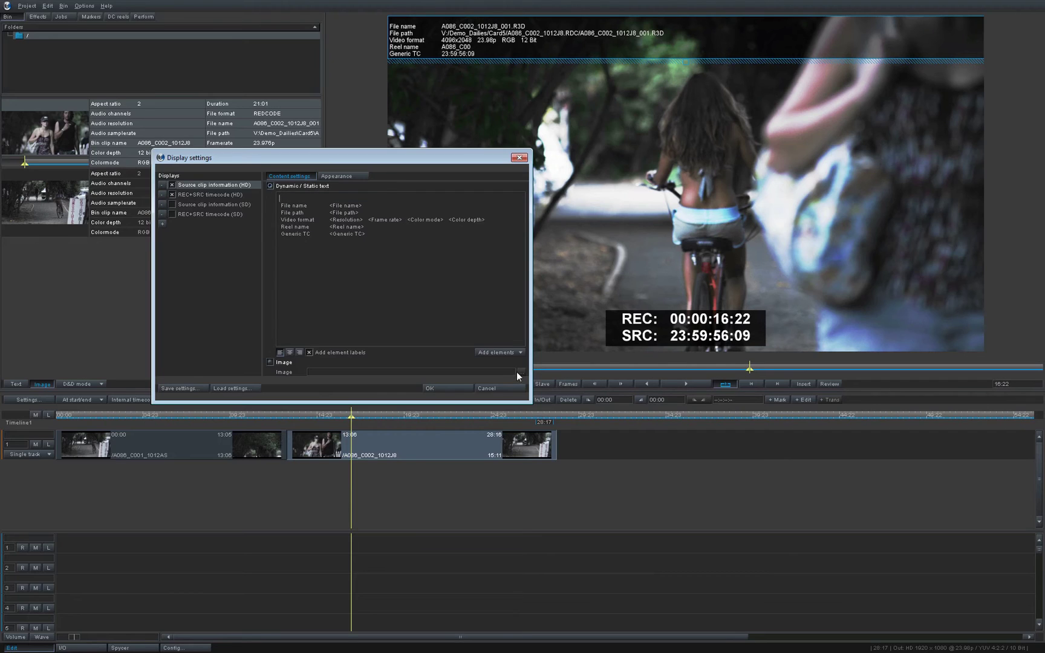
Step: Insert the R3D Color space clip property and align its REDspace value with the other lines
click(520, 351)
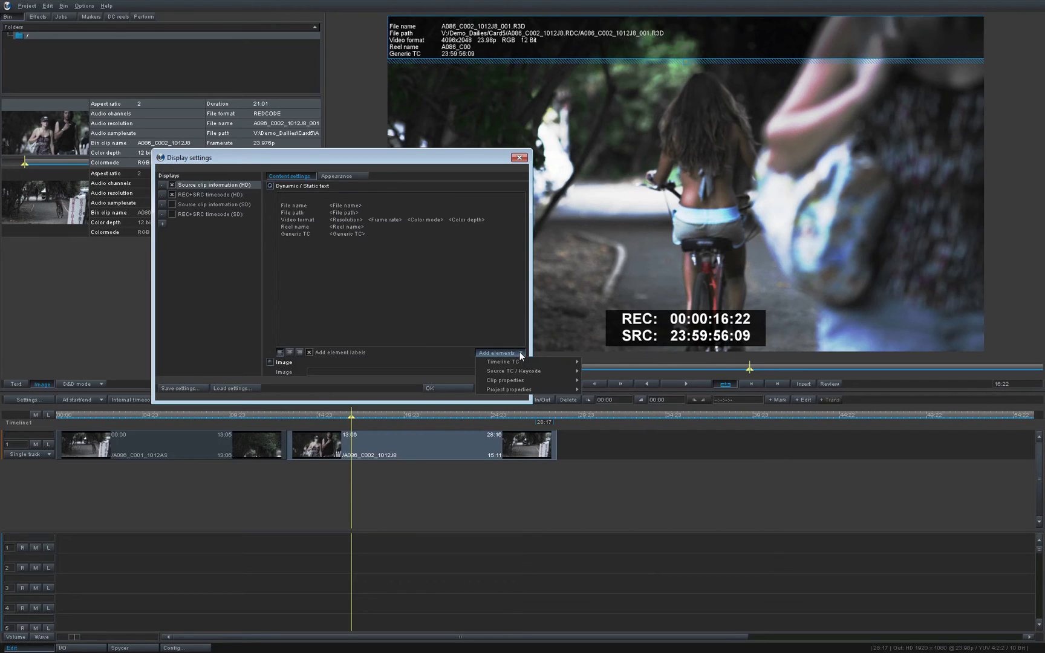
mouse_move(520, 381)
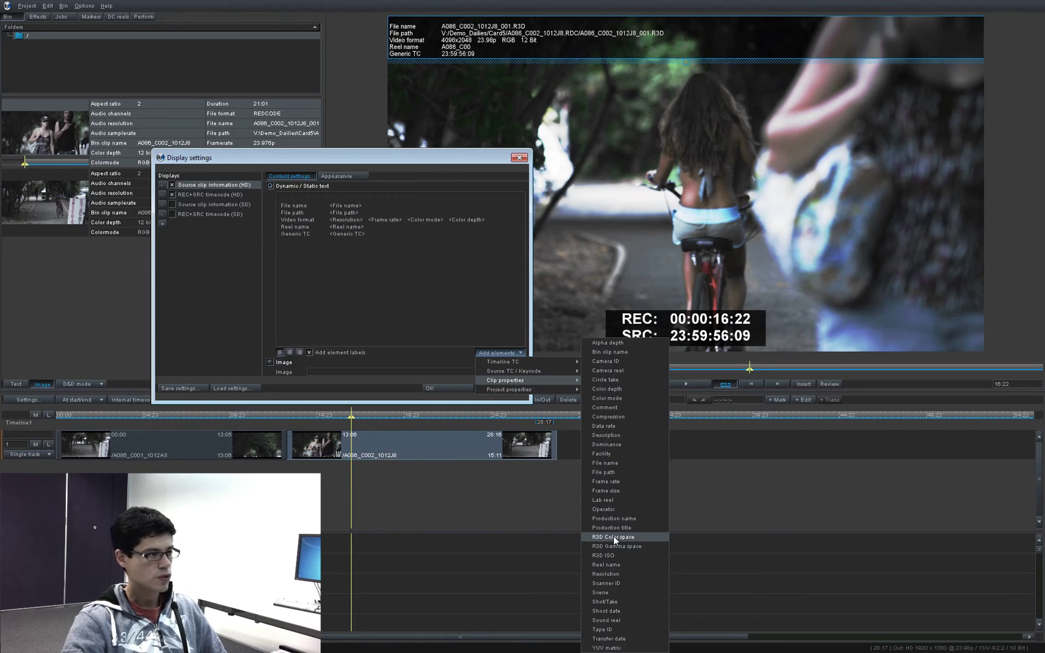
click(614, 537)
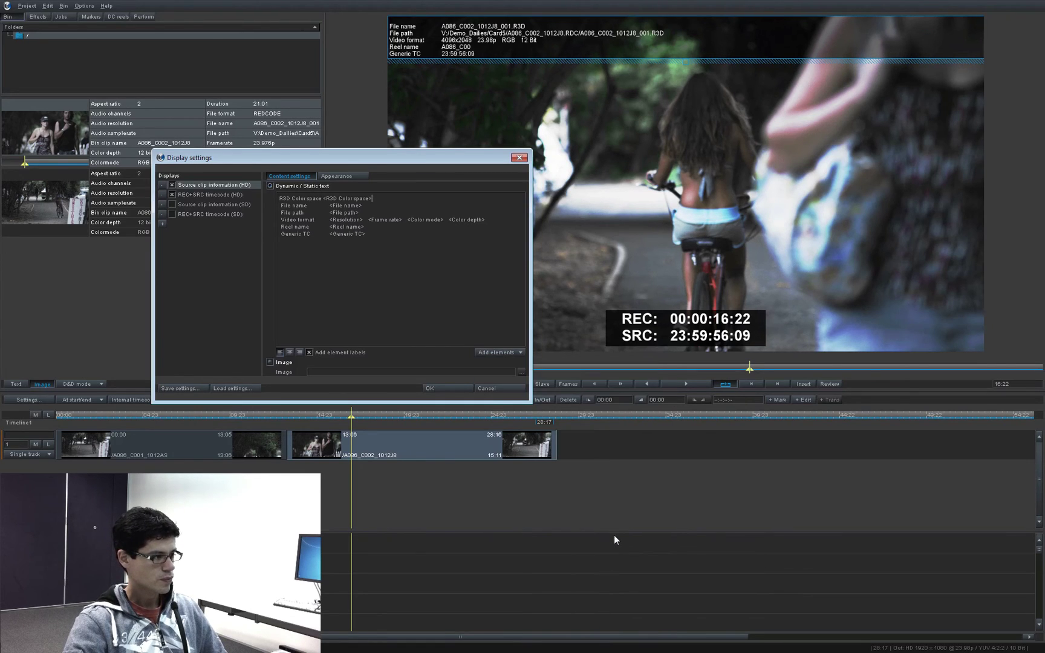
click(323, 199)
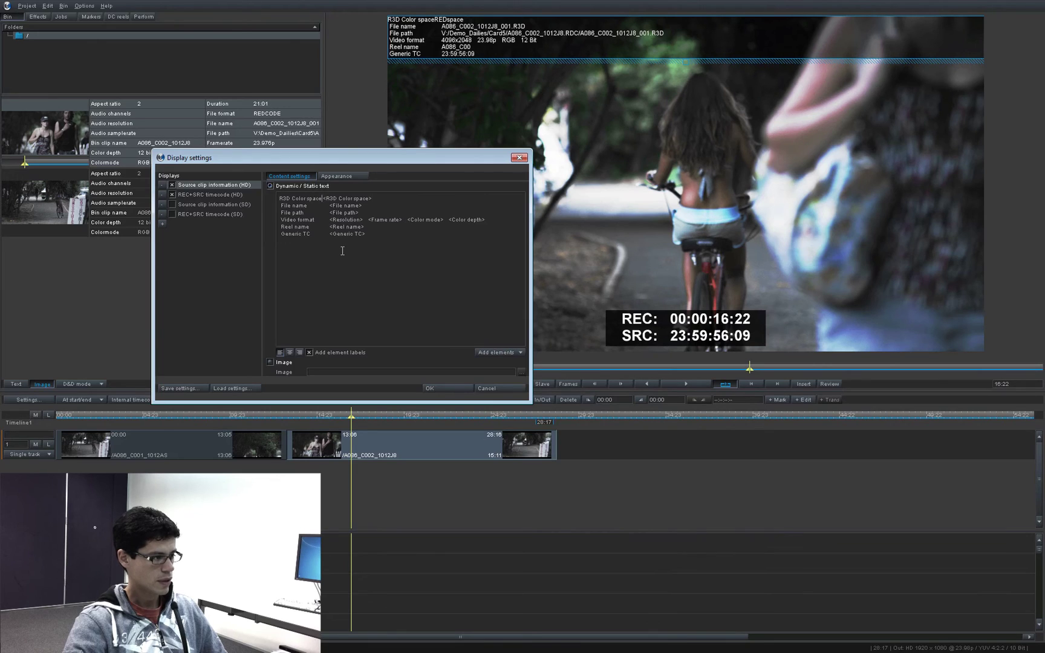
key(Tab)
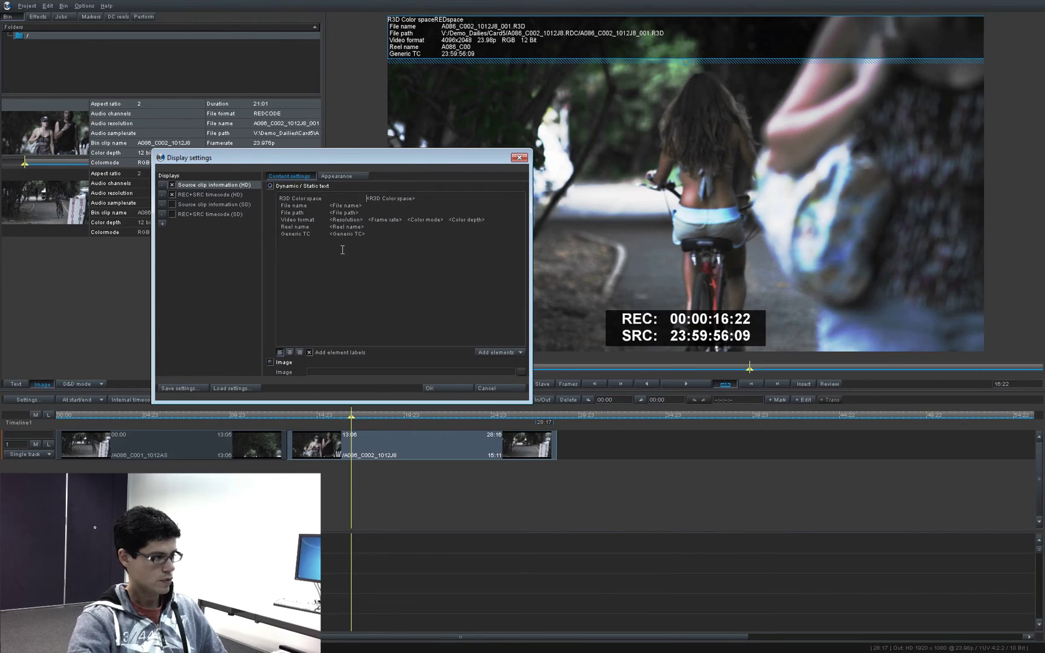
key(BackSpace)
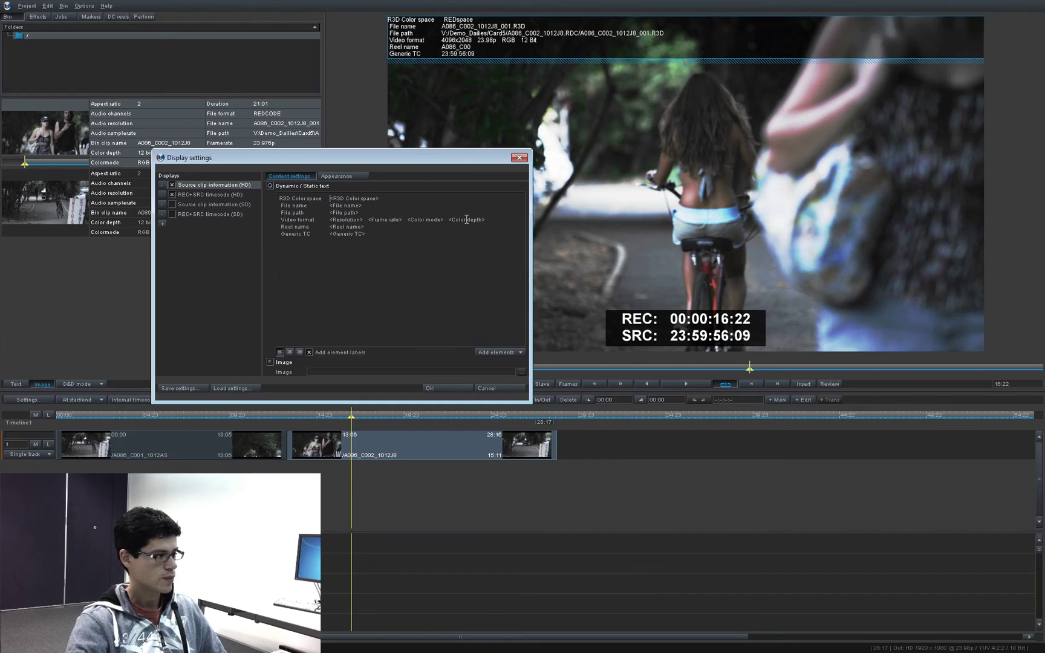
Step: Review the REC+SRC timecode (HD) overlay's appearance and text content
click(215, 195)
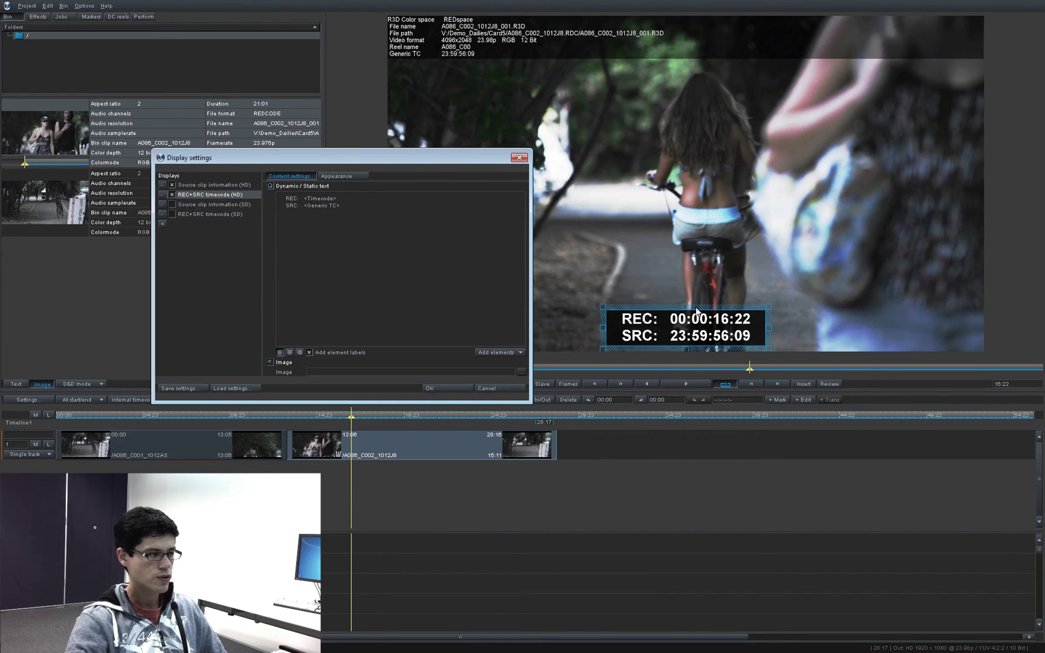
click(341, 176)
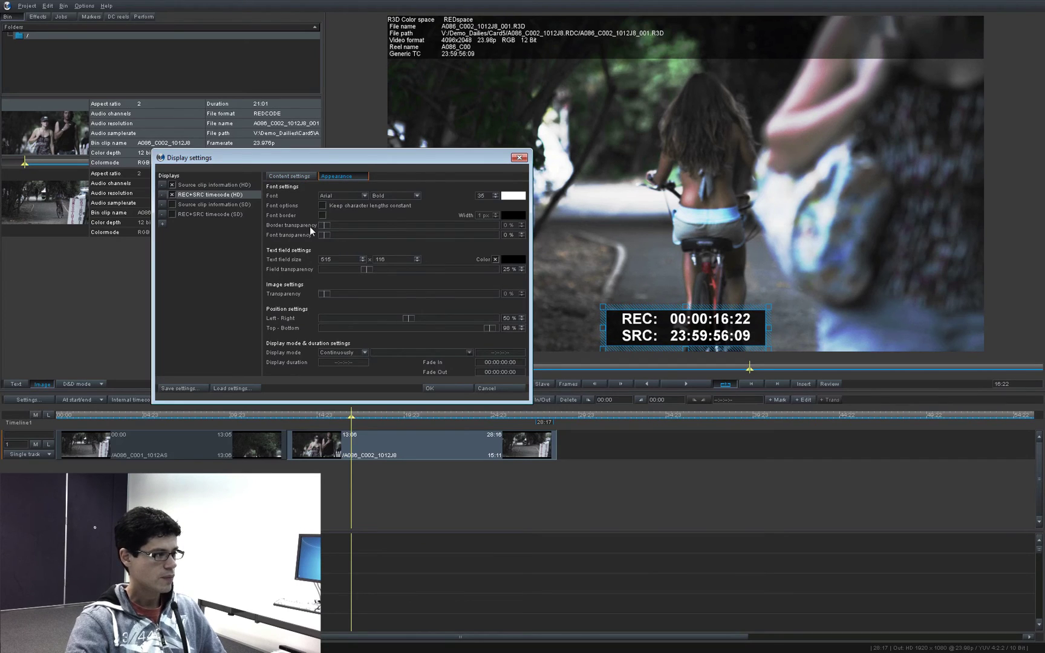
click(281, 176)
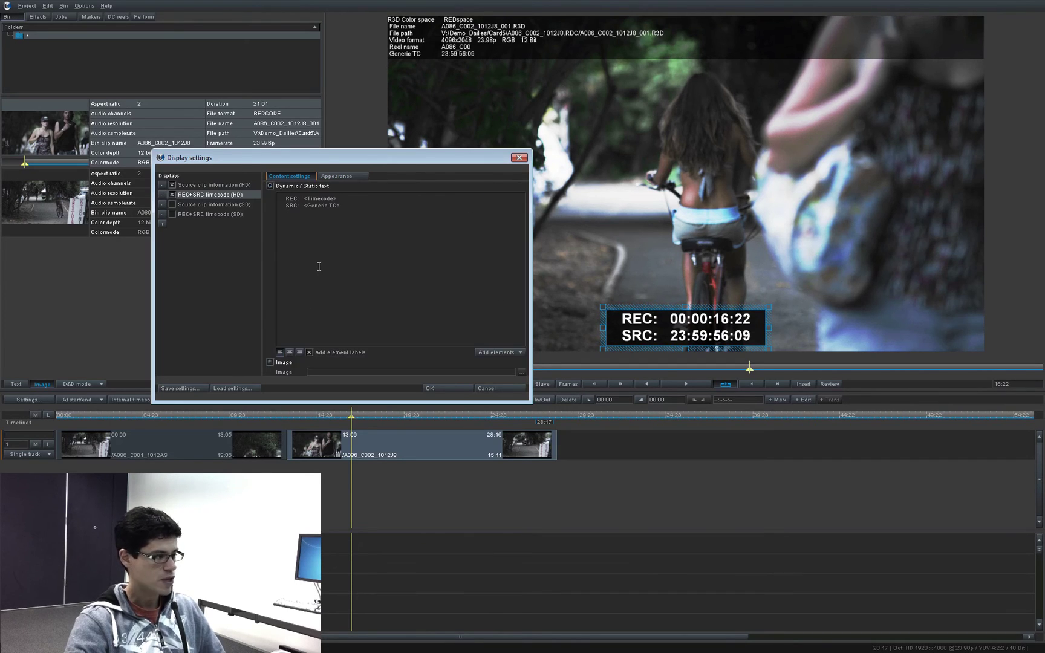
Step: Enable the Source clip information (SD) overlay showing the Logo.tga image, then close the display settings
click(172, 204)
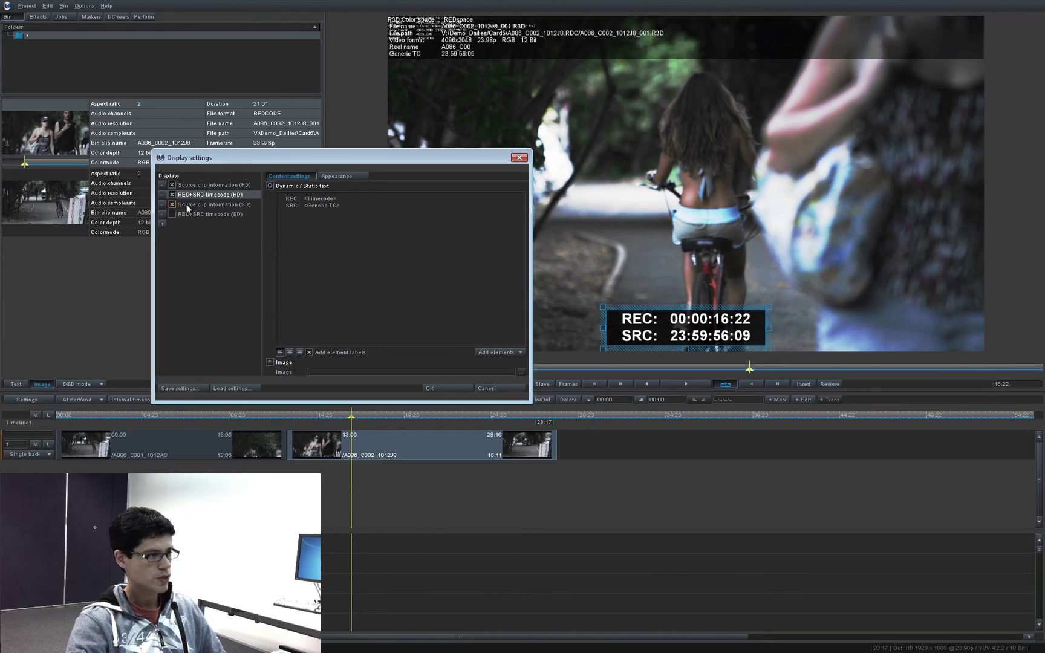
click(190, 205)
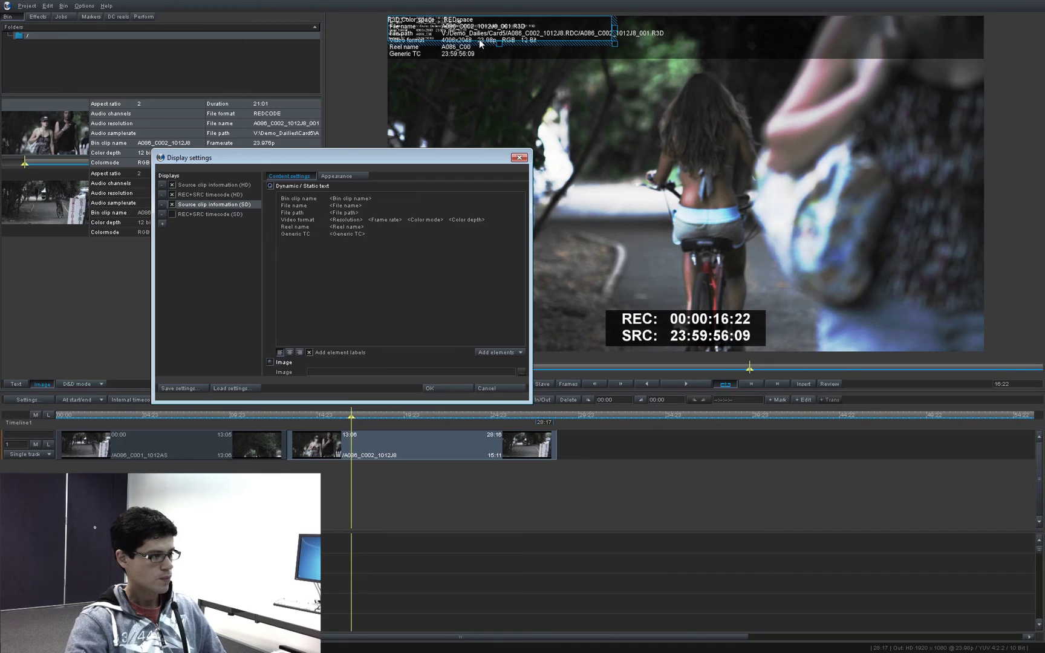
click(340, 177)
click(305, 175)
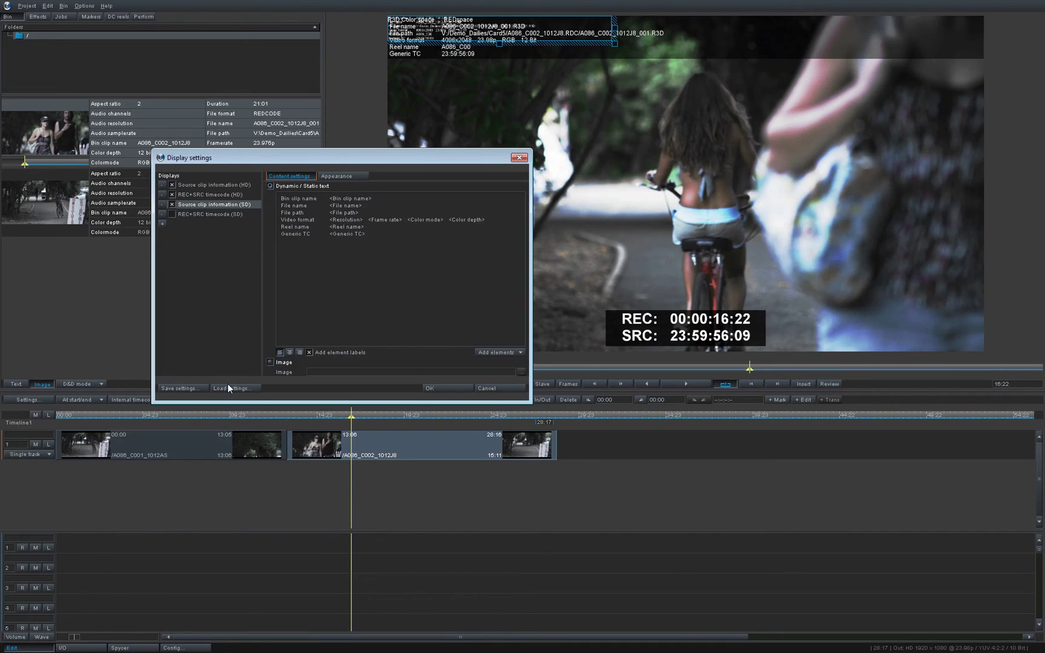
click(270, 362)
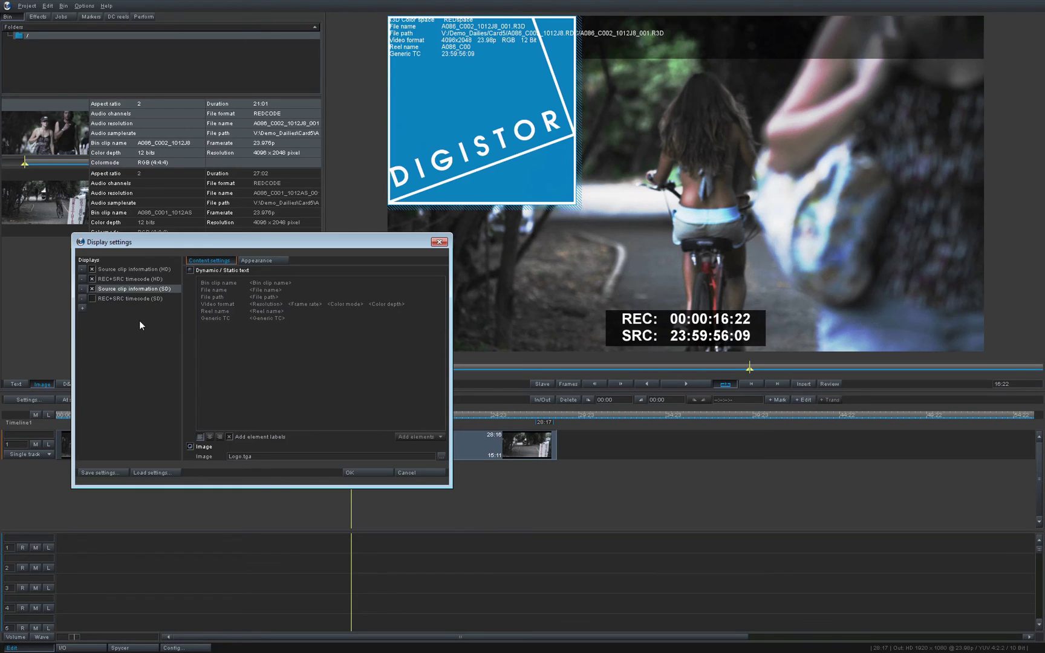
key(Escape)
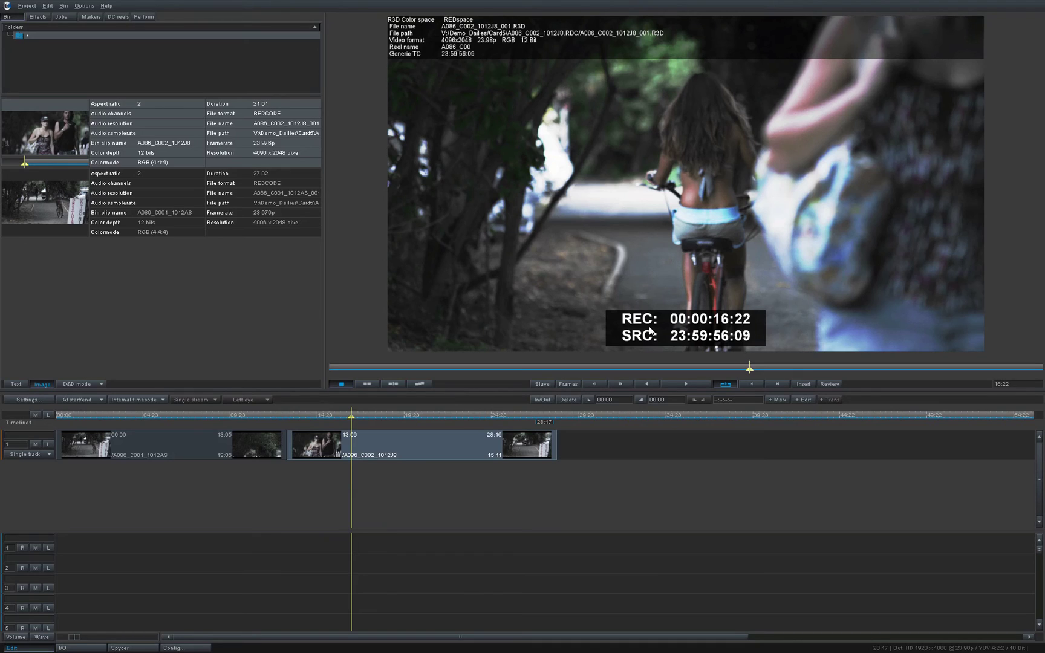
Step: Move the playhead to 07:17 in the first clip and label timeline clips with source timecode
mouse_move(426, 439)
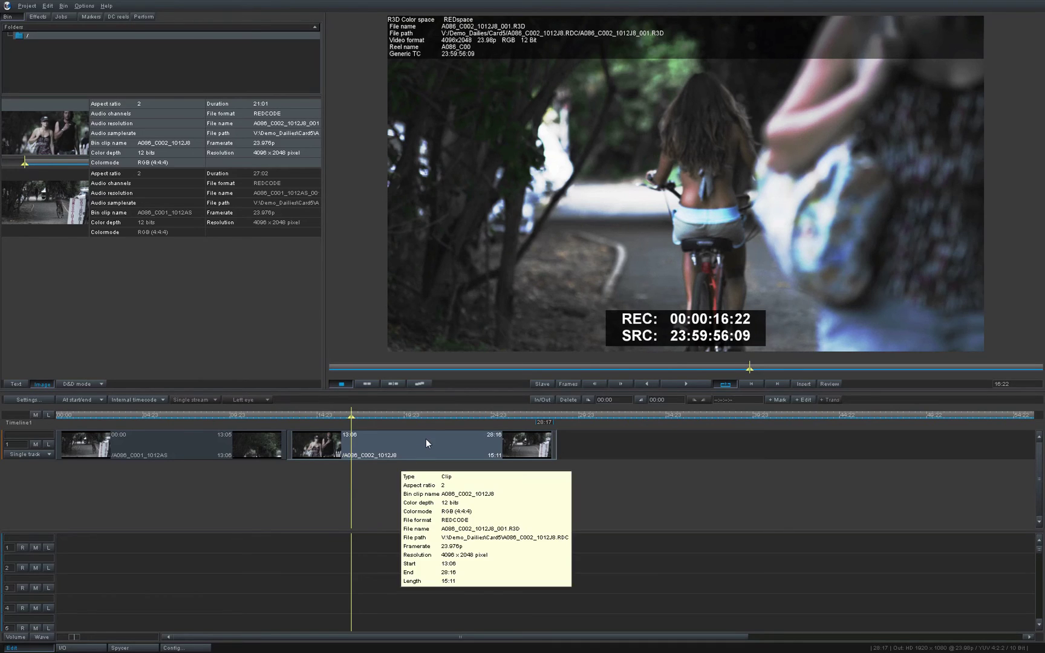
click(208, 413)
drag(197, 412, 191, 414)
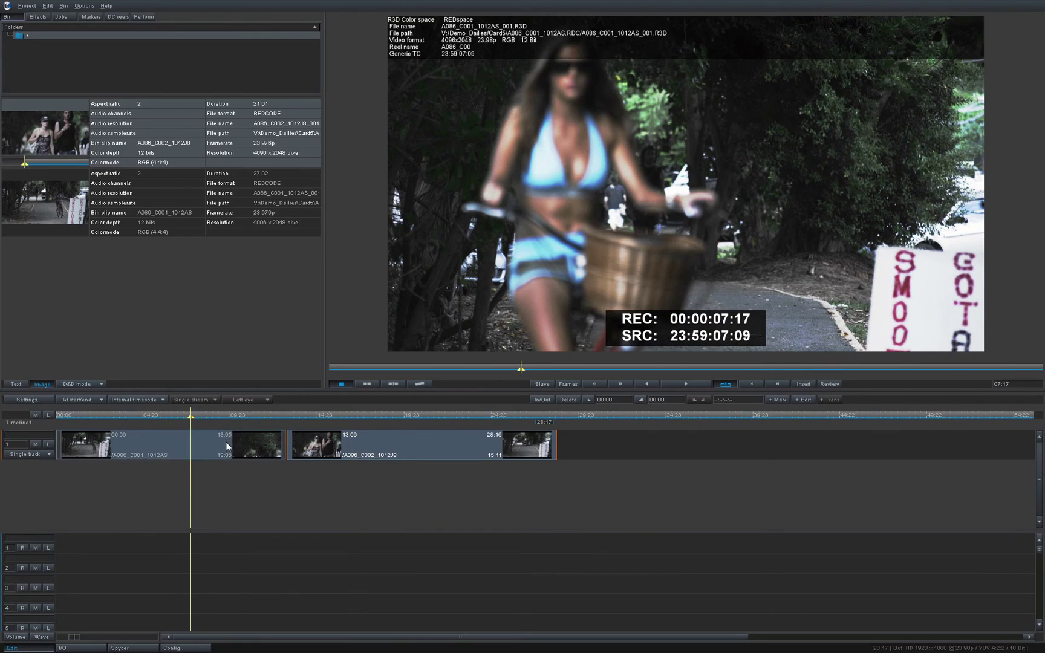
mouse_move(287, 451)
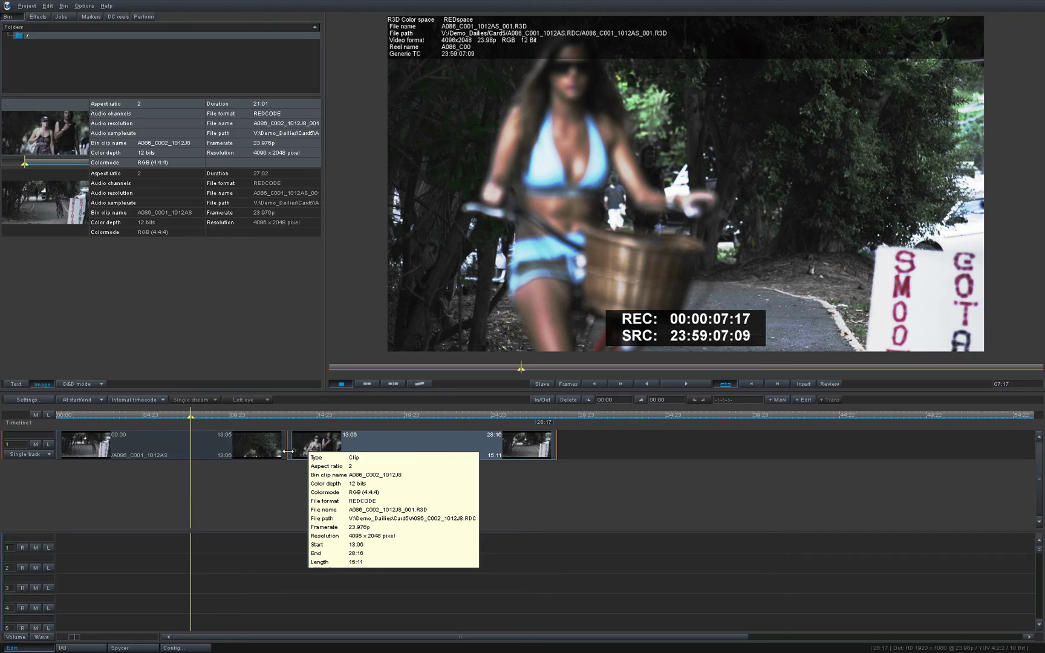
click(161, 398)
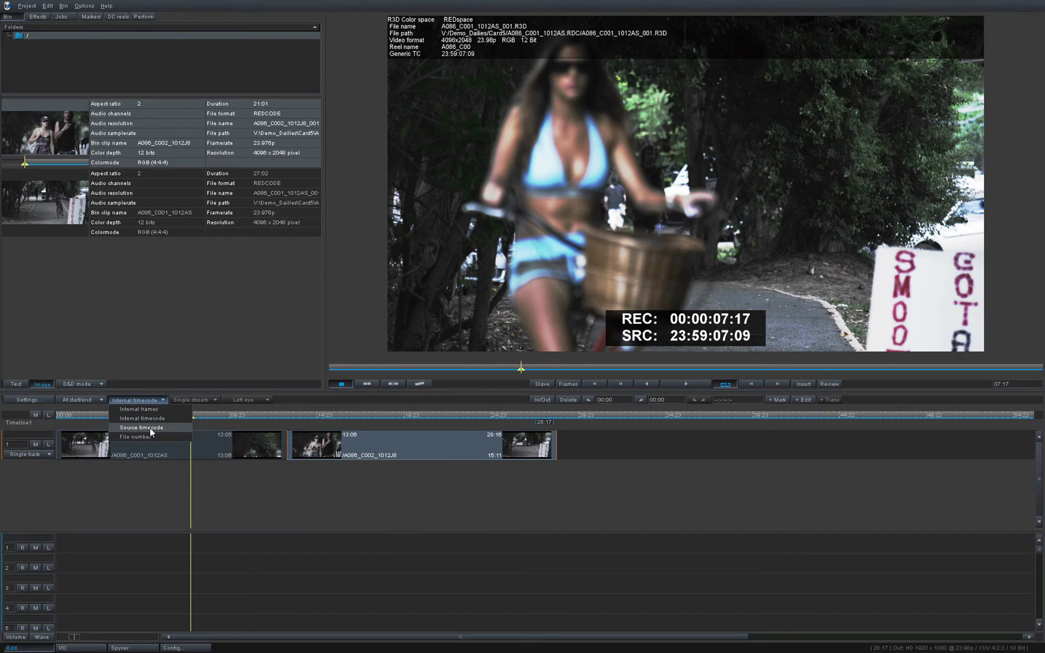
click(150, 427)
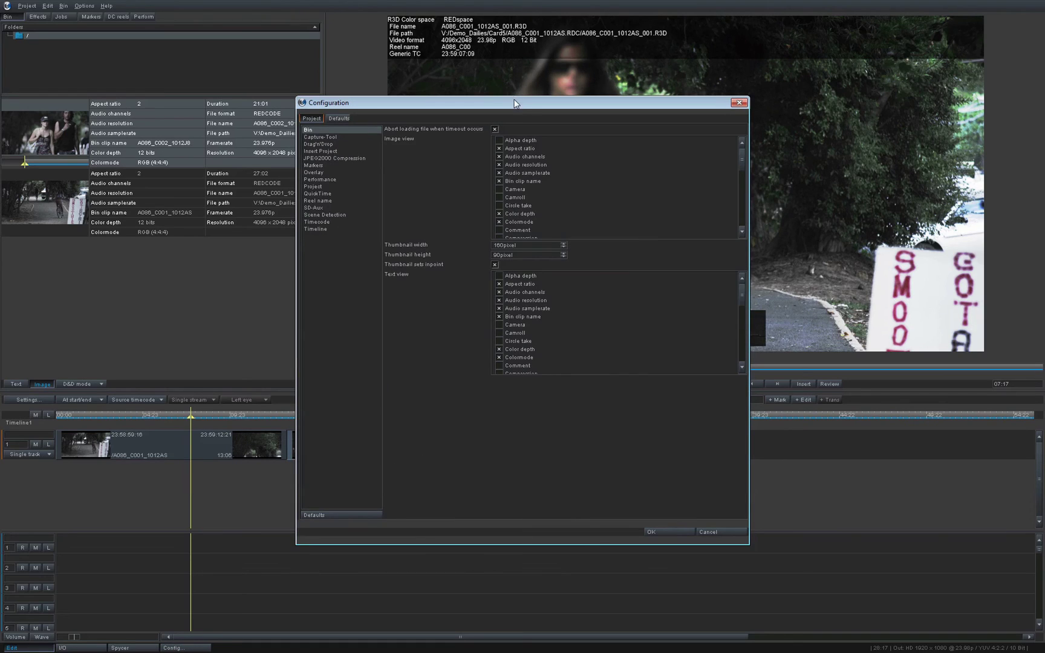
Step: Set the Project reel name option to take output reel names from the folder name
drag(566, 98, 564, 62)
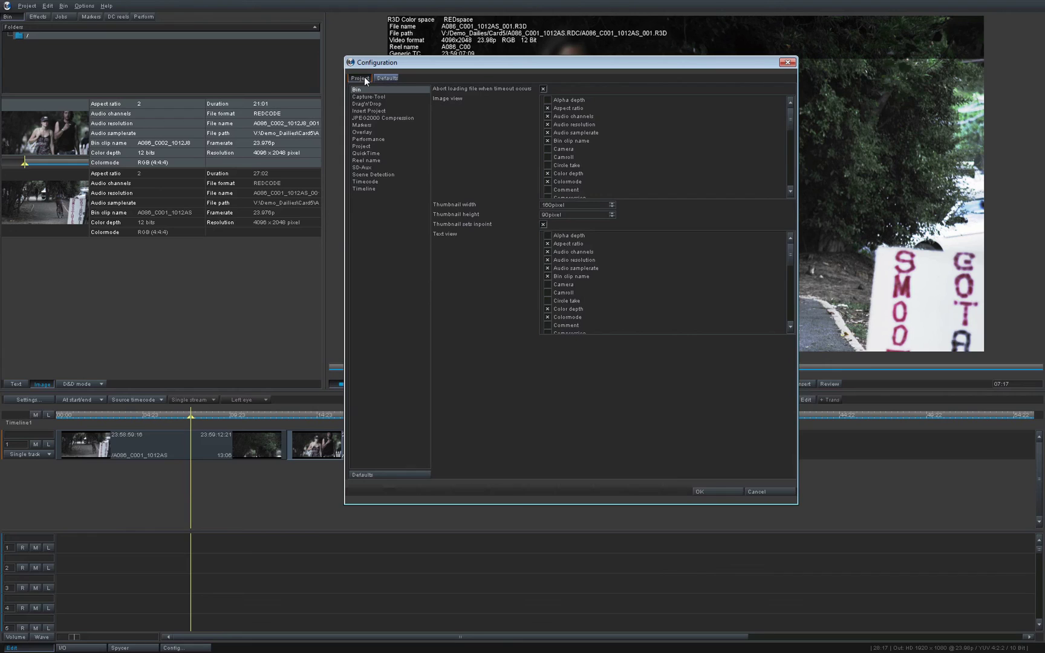
click(362, 160)
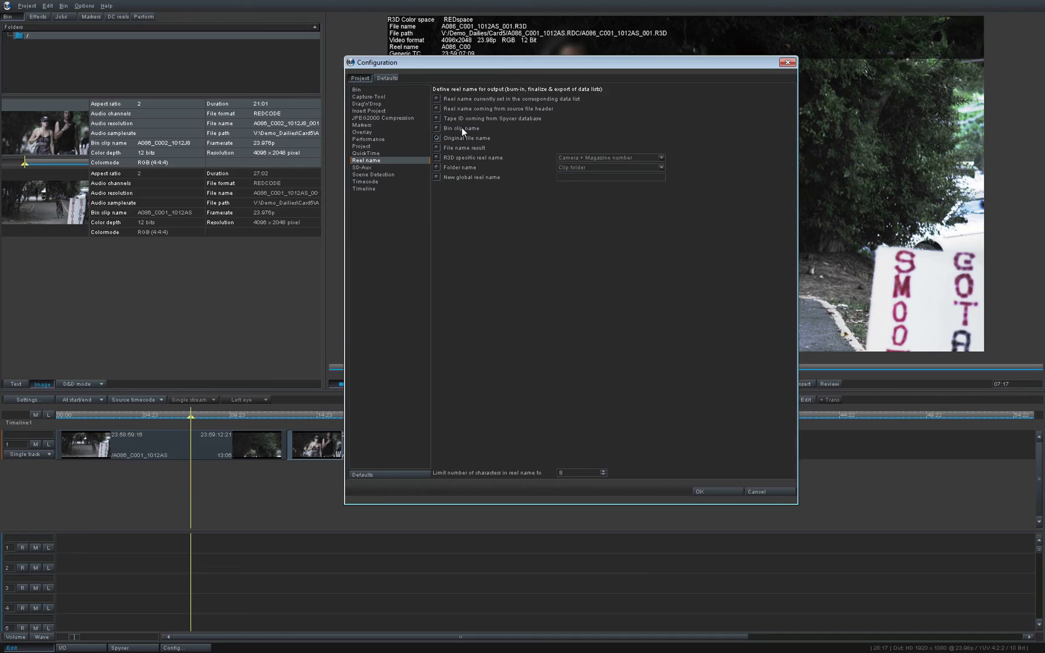
click(437, 156)
click(438, 166)
Step: Accept the configuration, visit the Spycer file browser, and return to the Edit workspace
key(Return)
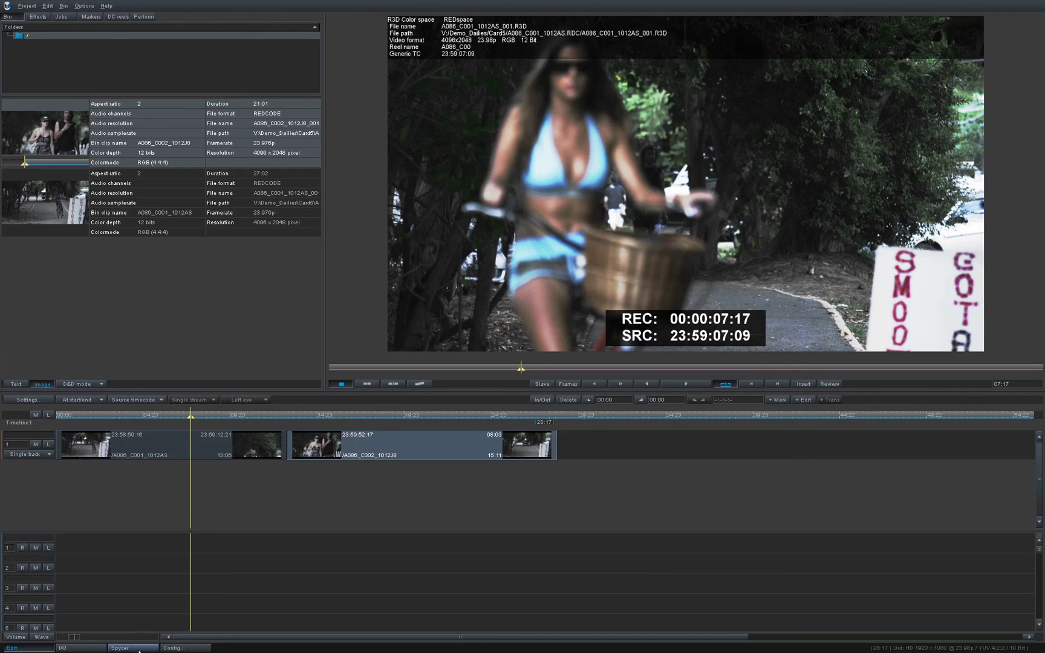
click(133, 648)
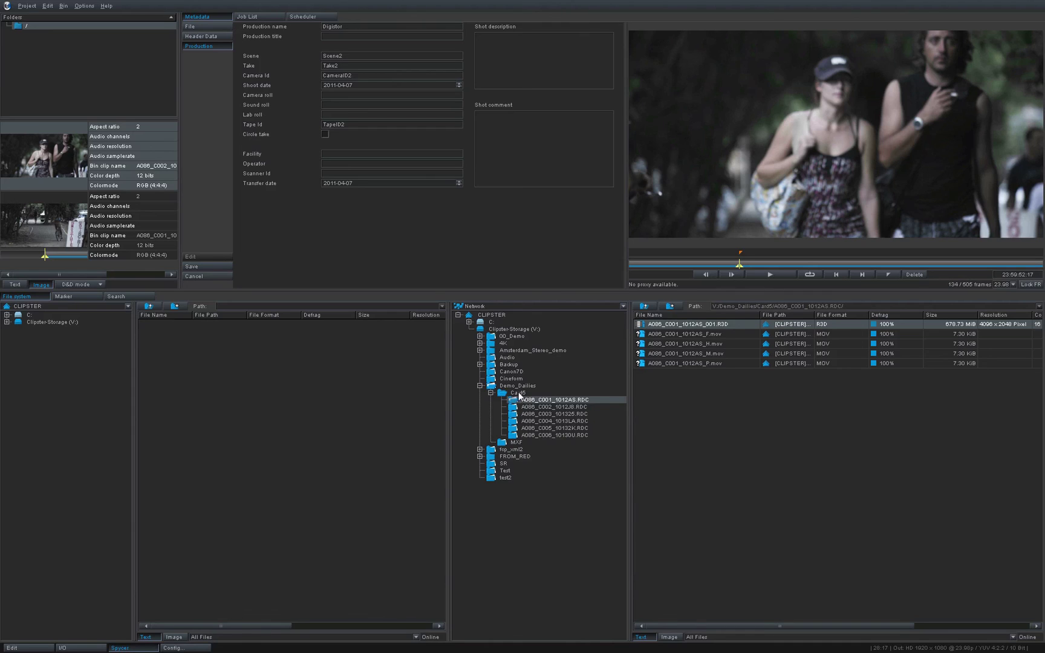
click(24, 648)
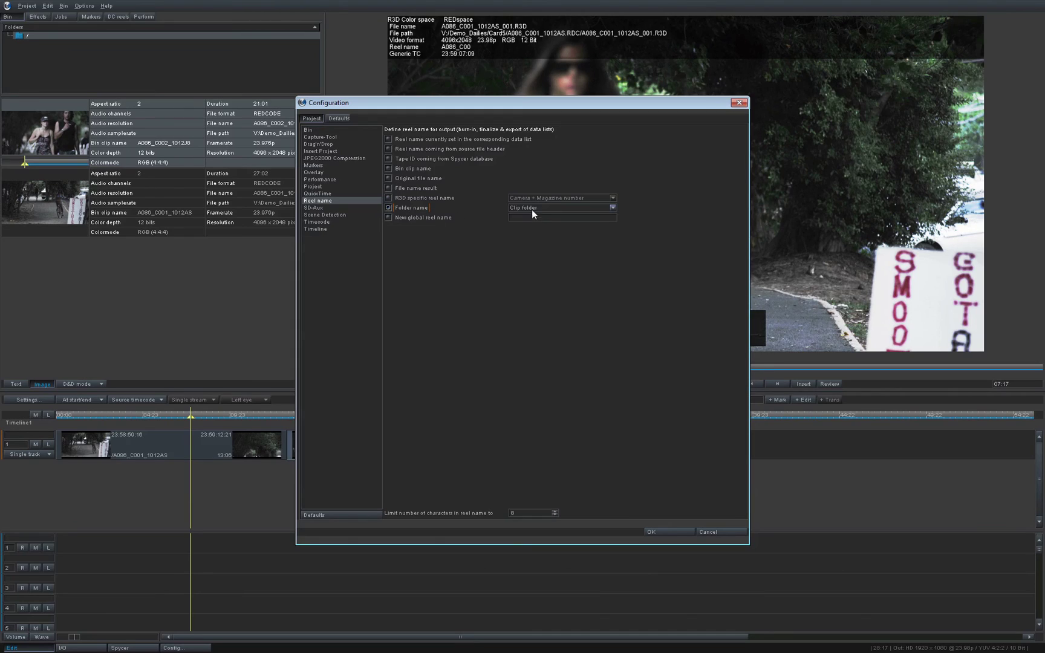
Step: Set reel names to Clip folder + 1 and review the General default settings
click(558, 210)
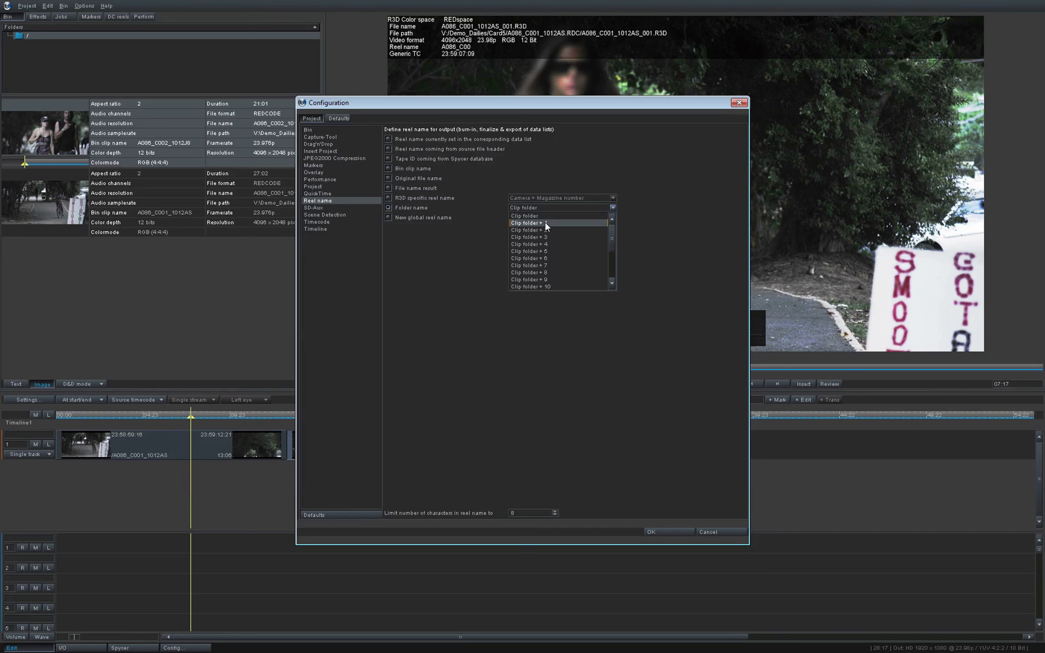
click(546, 223)
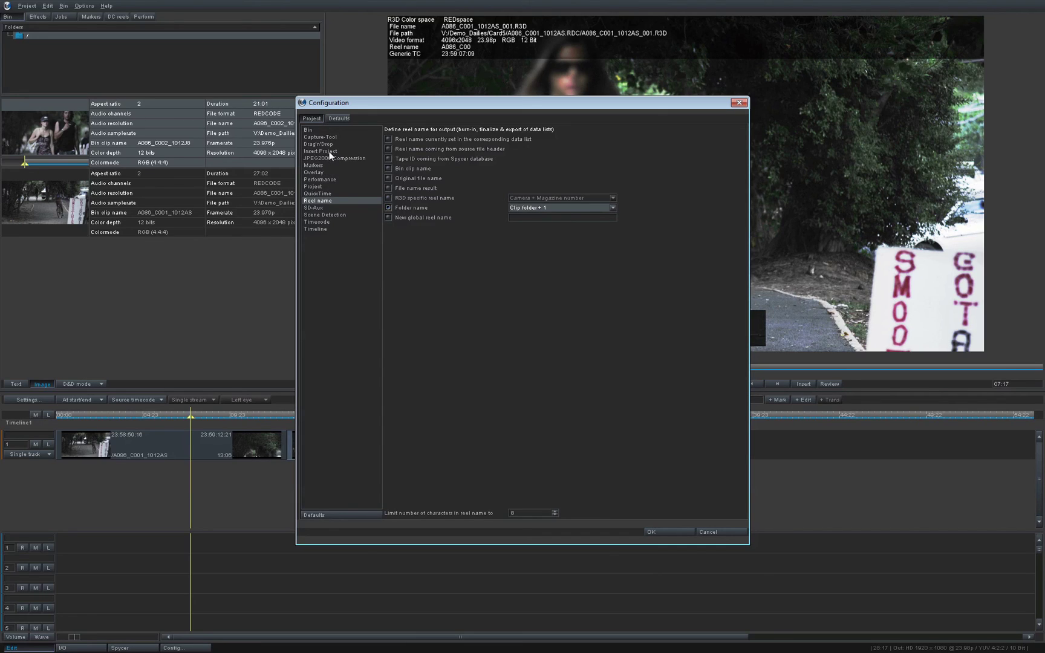
click(339, 119)
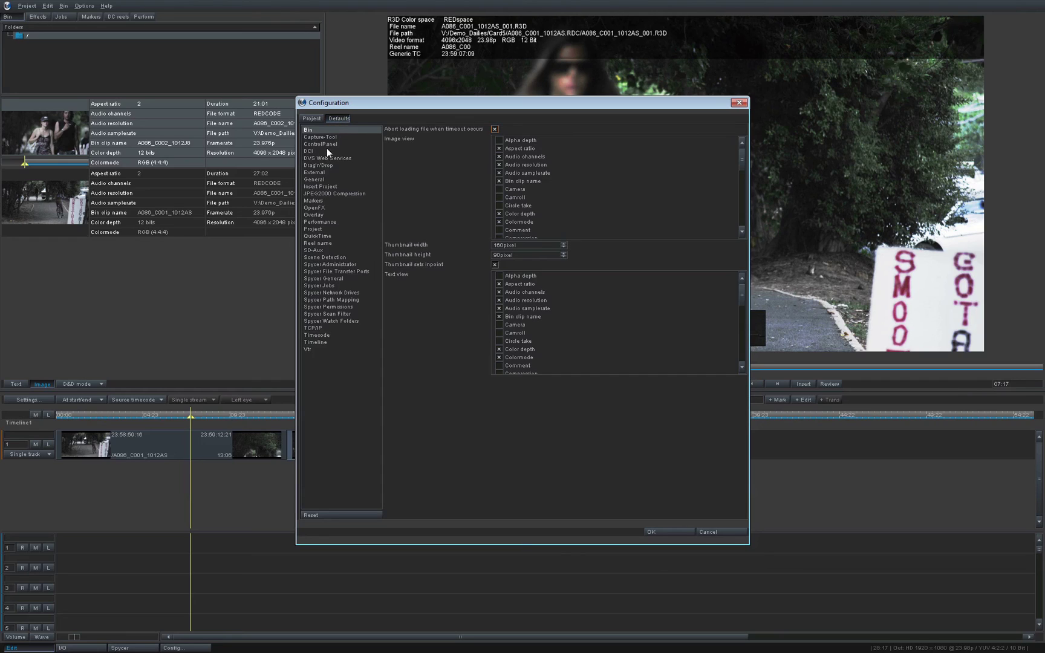
click(319, 179)
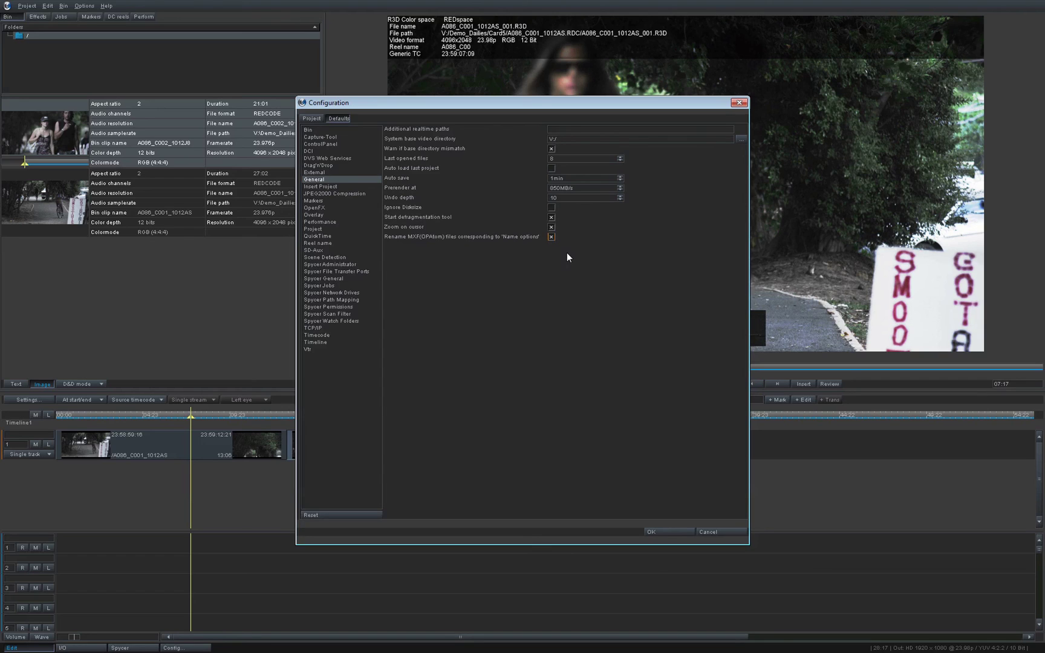
Step: Apply the configuration and open the Finalizing render dialog from the Project menu
click(670, 531)
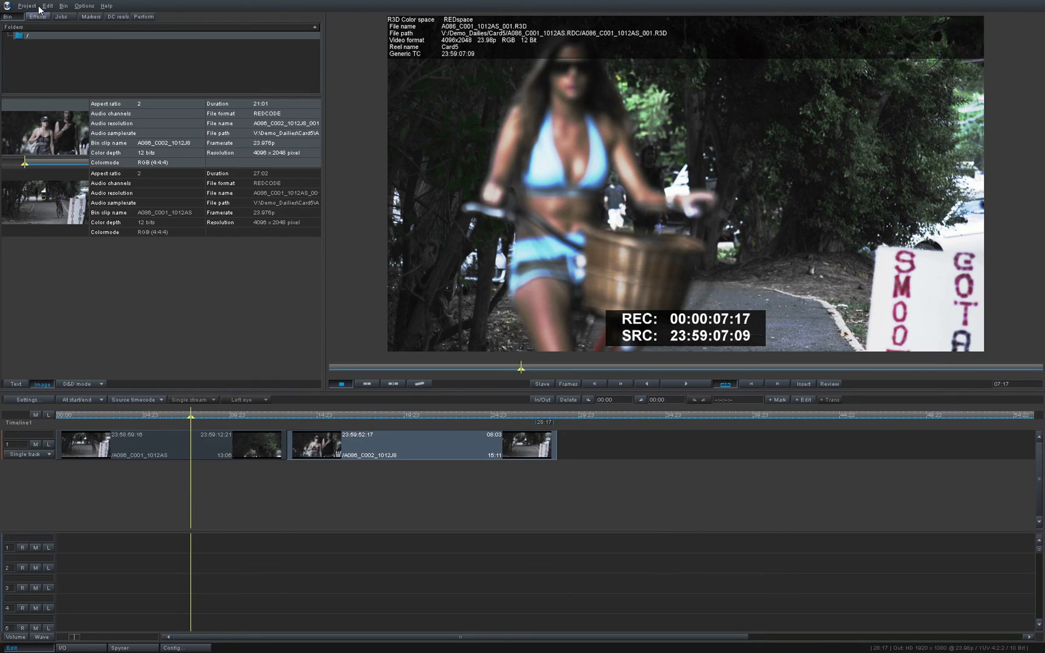
click(26, 5)
click(51, 158)
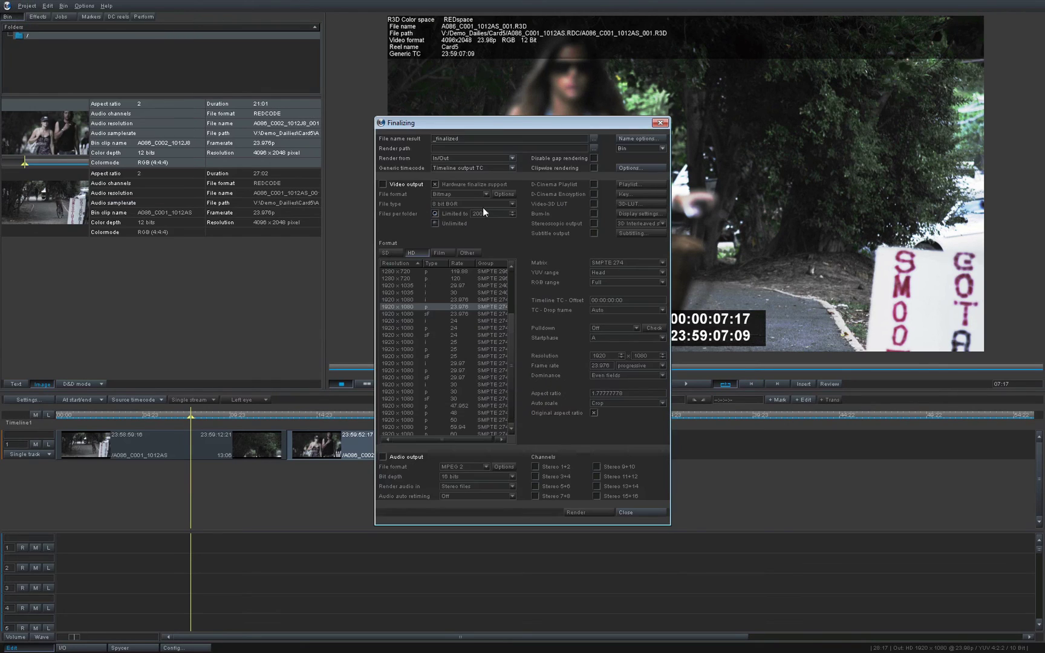